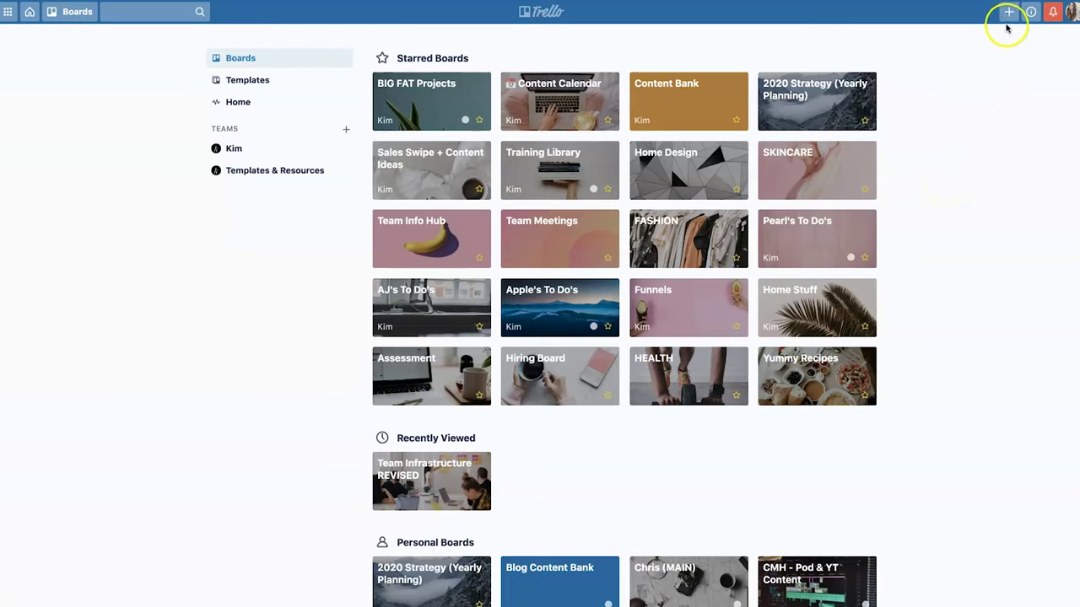
Step: Create a private board named "Demo" with no team, and hide the board's side menu
{"action": "left_click", "coordinate": [1009, 14]}
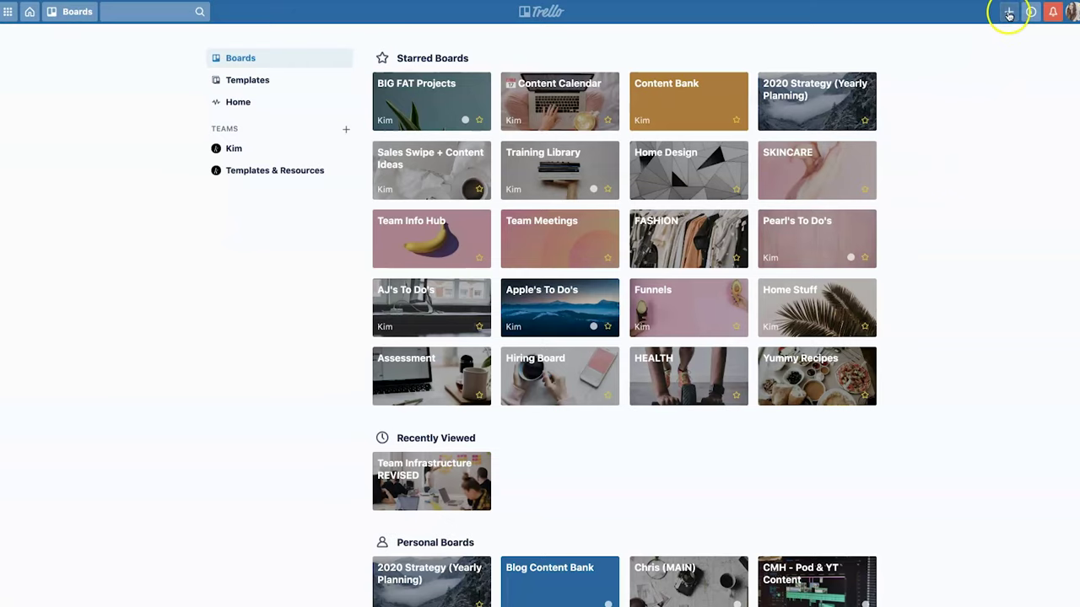
{"action": "left_click", "coordinate": [970, 80]}
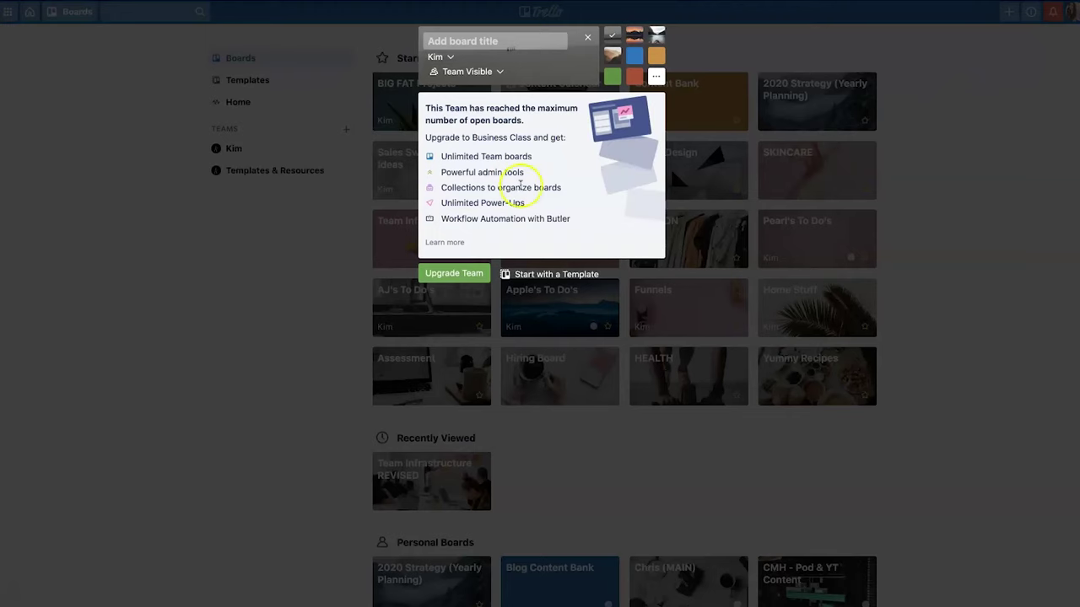
{"action": "type", "text": "Demo"}
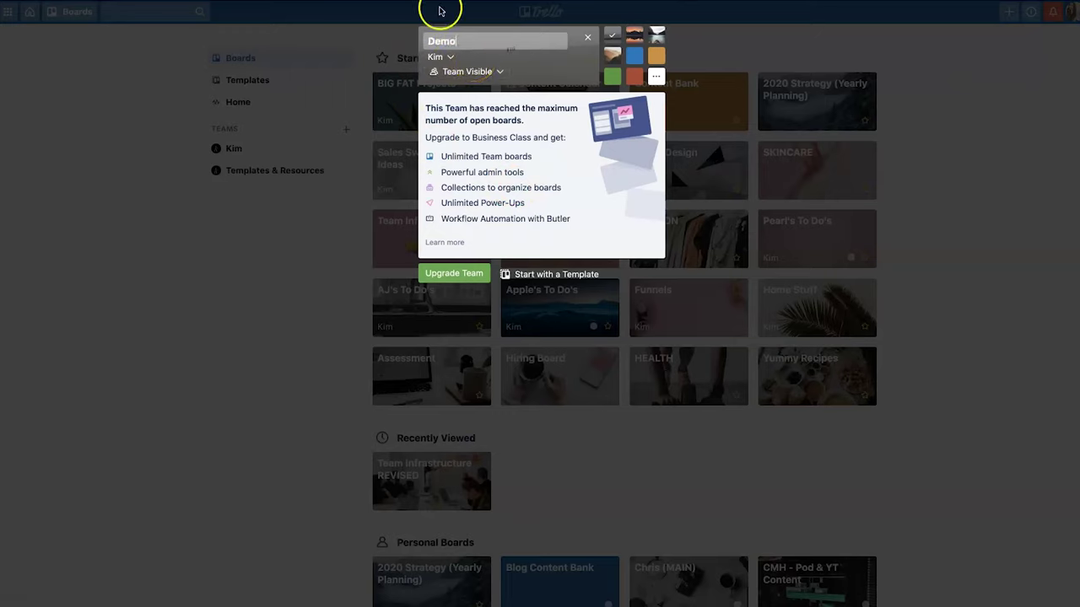
{"action": "left_click", "coordinate": [500, 74]}
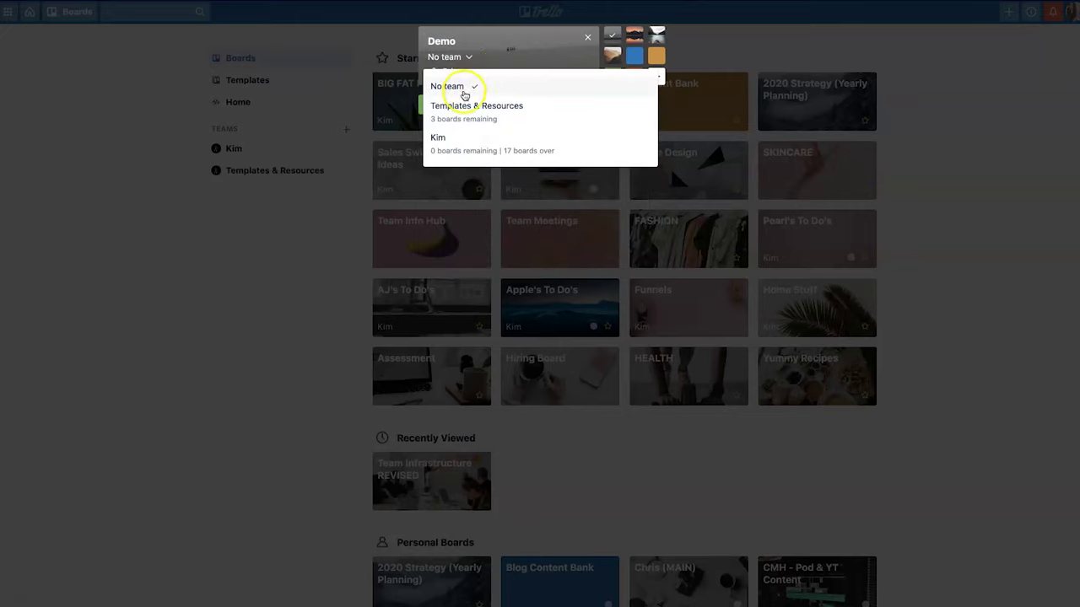
{"action": "left_click", "coordinate": [509, 66]}
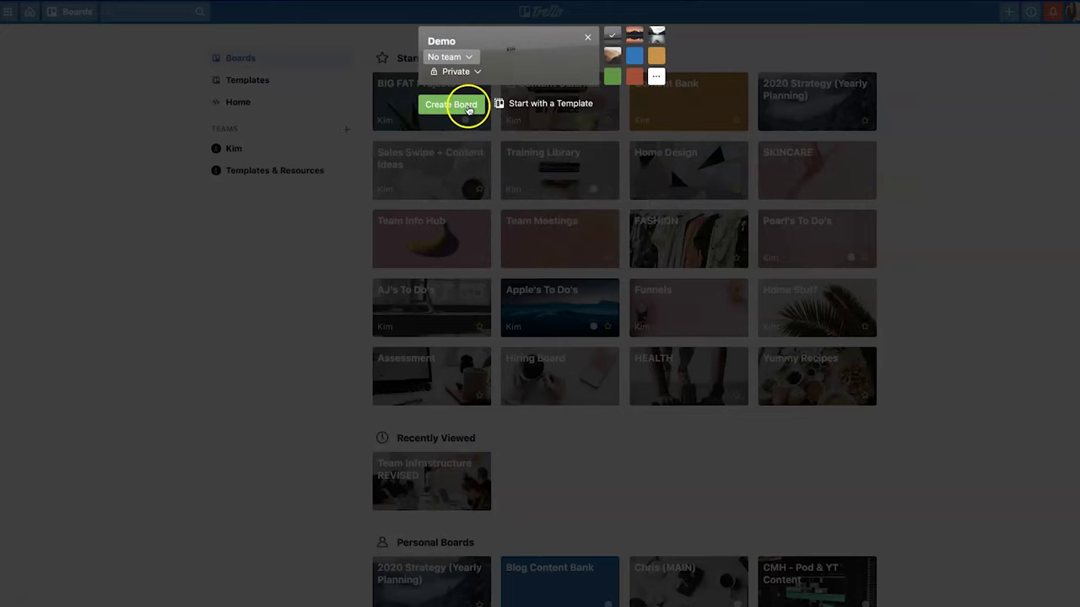
{"action": "left_click", "coordinate": [468, 109]}
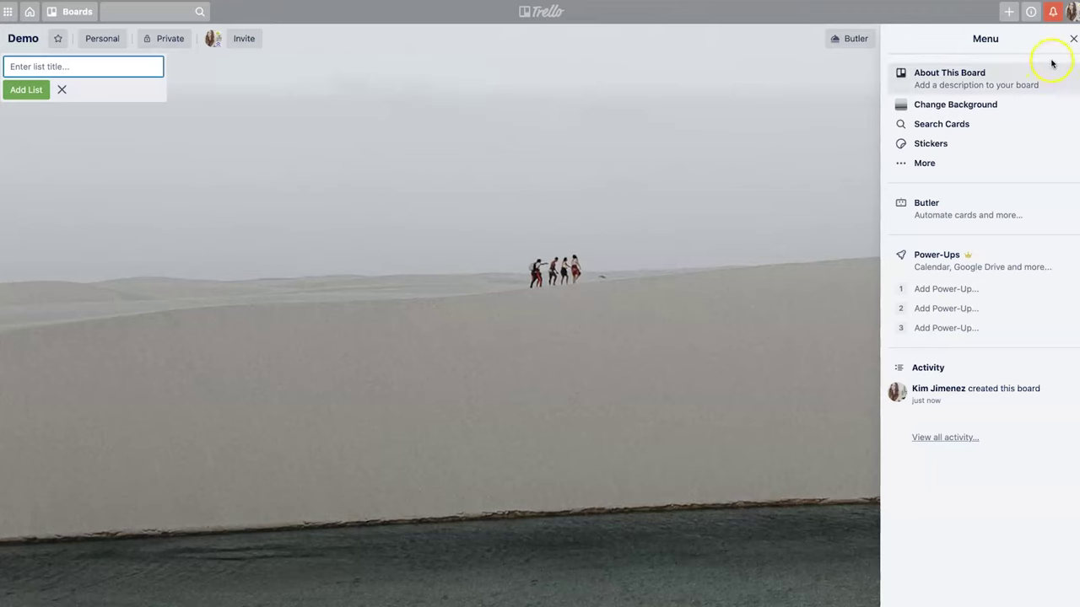
{"action": "left_click", "coordinate": [1073, 39]}
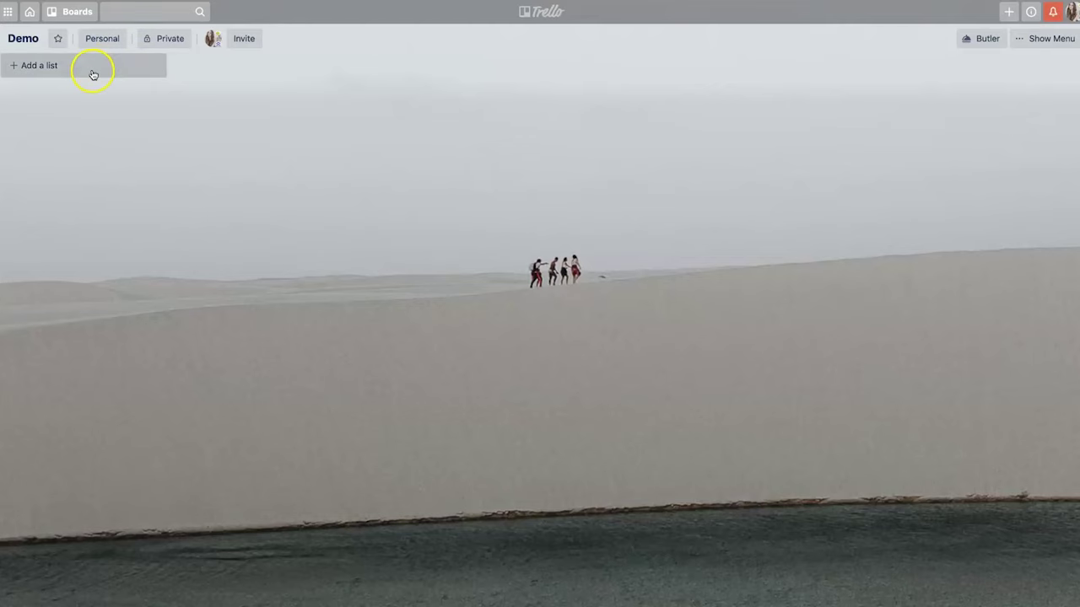
Step: Add three lists to the Demo board, named "To Do", "Doing" and "Done"
{"action": "left_click", "coordinate": [91, 68]}
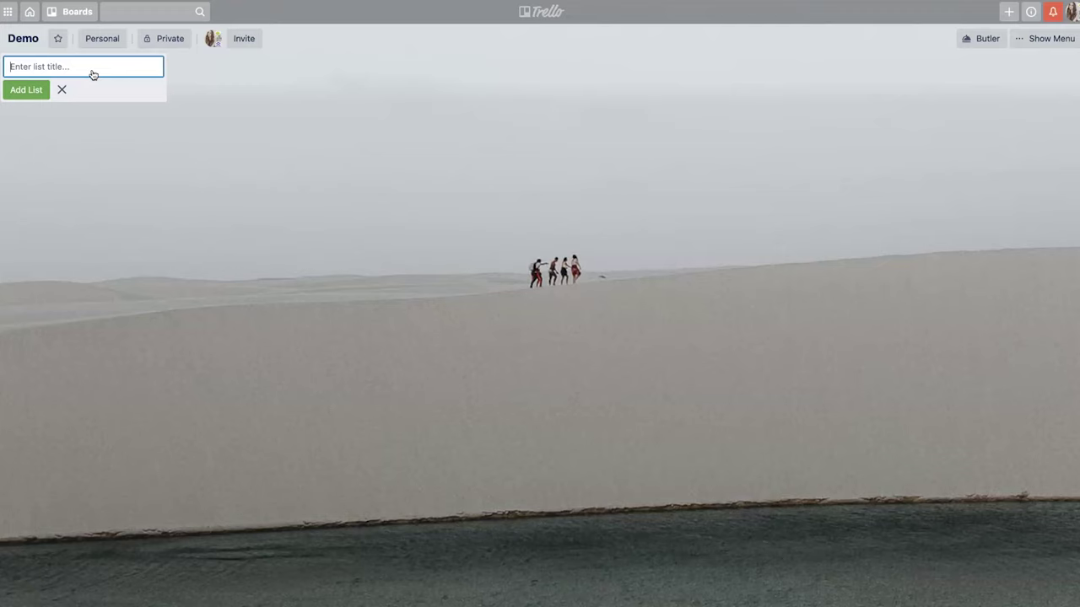
{"action": "type", "text": "To Do"}
{"action": "key", "text": "Return"}
{"action": "type", "text": "Doing"}
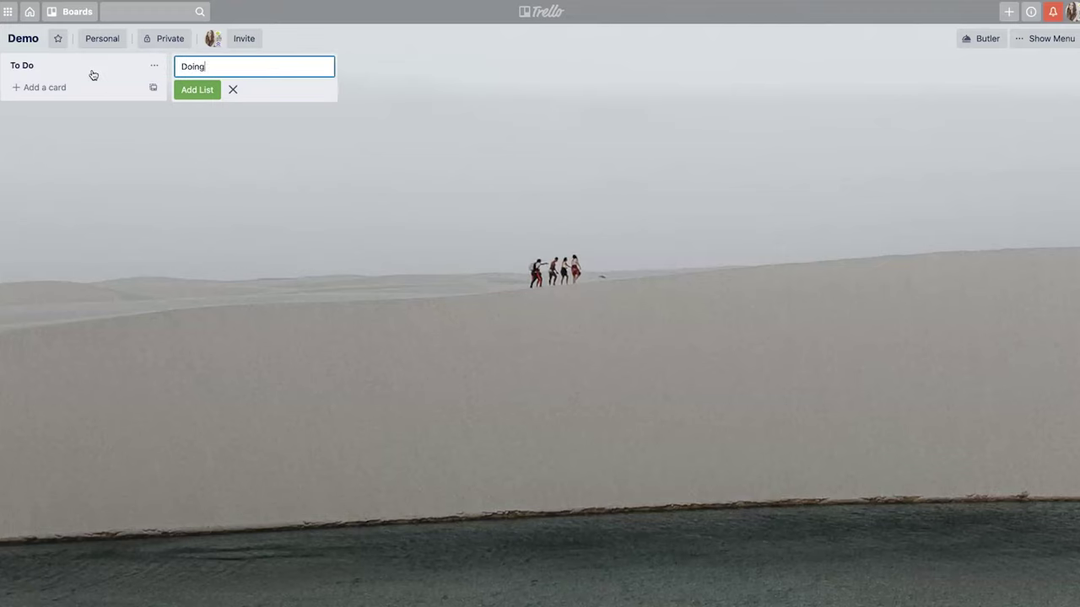
{"action": "key", "text": "Return"}
{"action": "type", "text": "Done"}
{"action": "key", "text": "Return"}
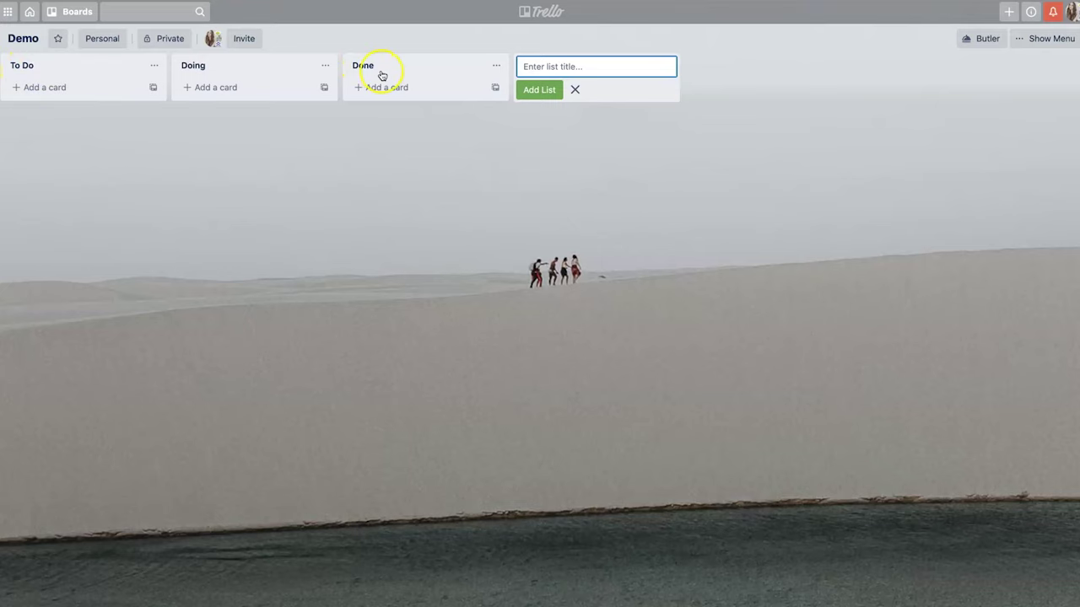
{"action": "left_click", "coordinate": [46, 85]}
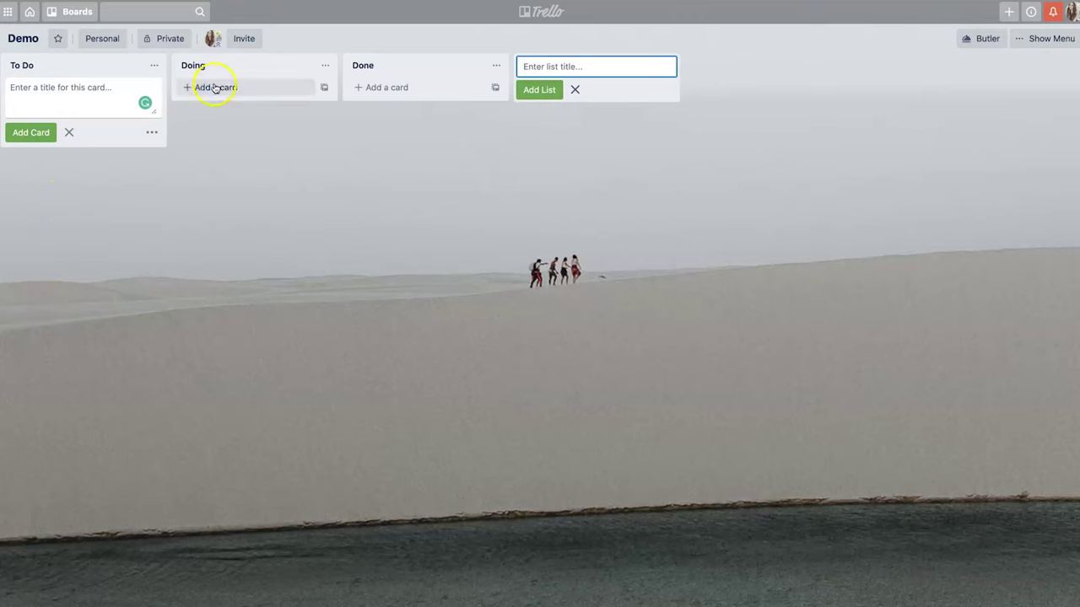
{"action": "left_click", "coordinate": [216, 88]}
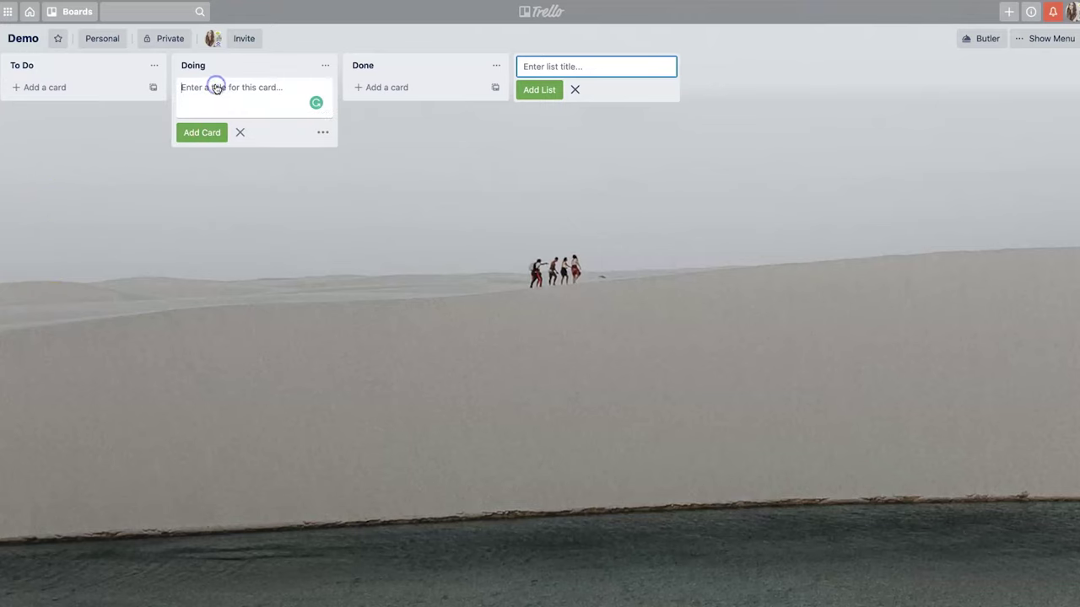
{"action": "left_click", "coordinate": [369, 95]}
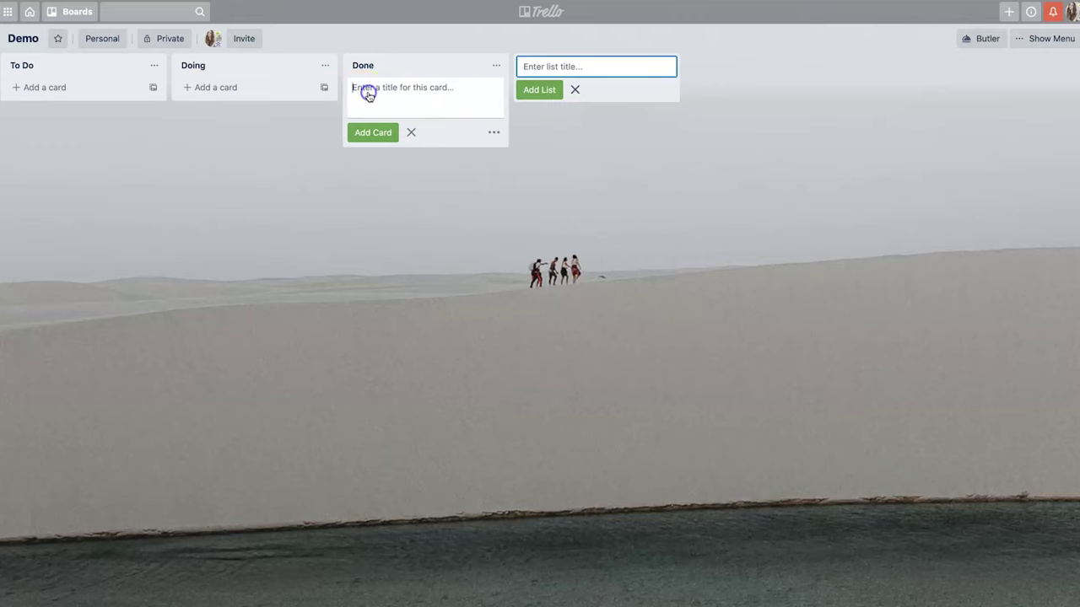
{"action": "left_click", "coordinate": [79, 92]}
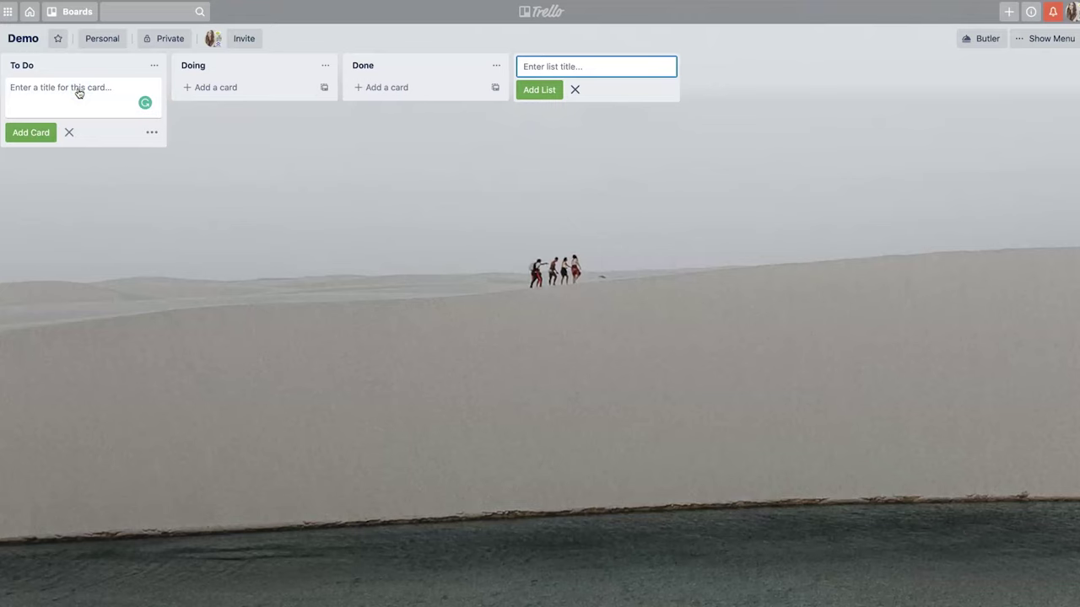
{"action": "type", "text": "Create a newsletter for TBL."}
{"action": "key", "text": "Return"}
{"action": "type", "text": "Team "}
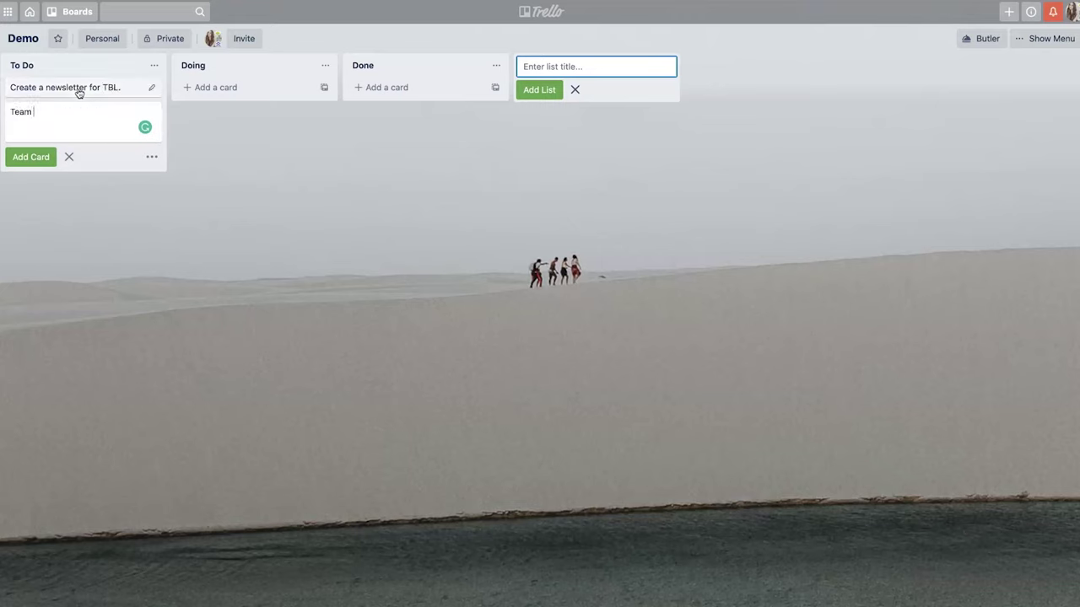
{"action": "type", "text": "Meeting @3PM"}
{"action": "key", "text": "Return"}
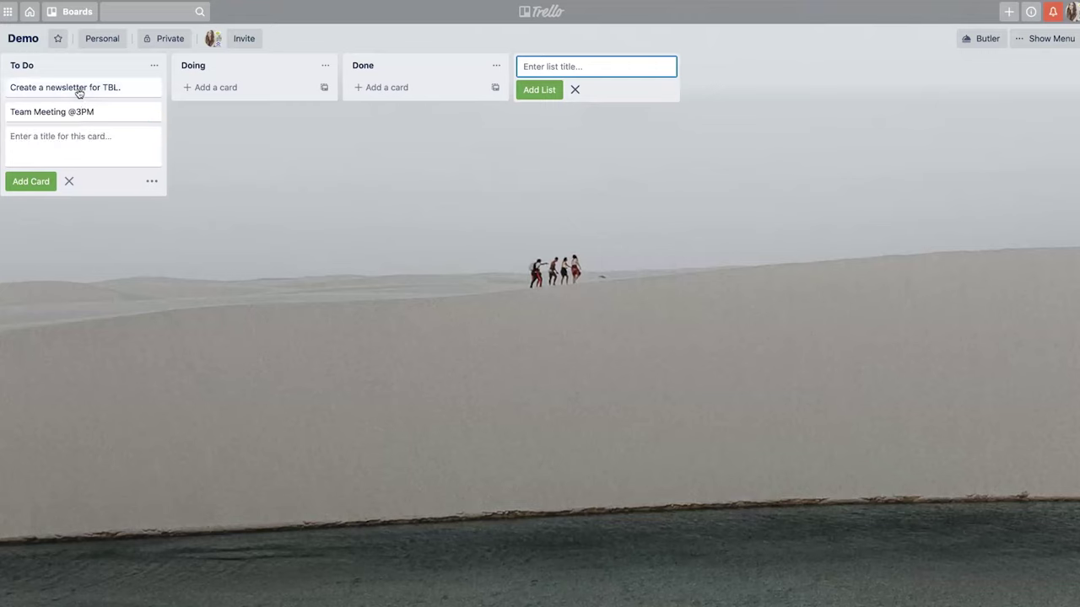
{"action": "type", "text": "Create new FB "}
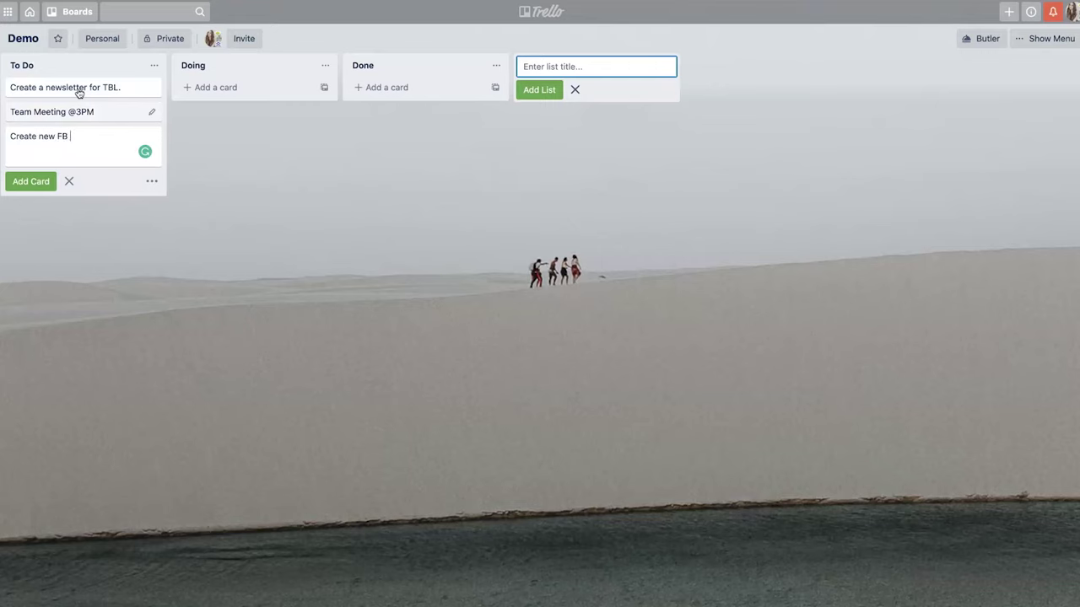
{"action": "type", "text": "Ads campaign."}
{"action": "key", "text": "Return"}
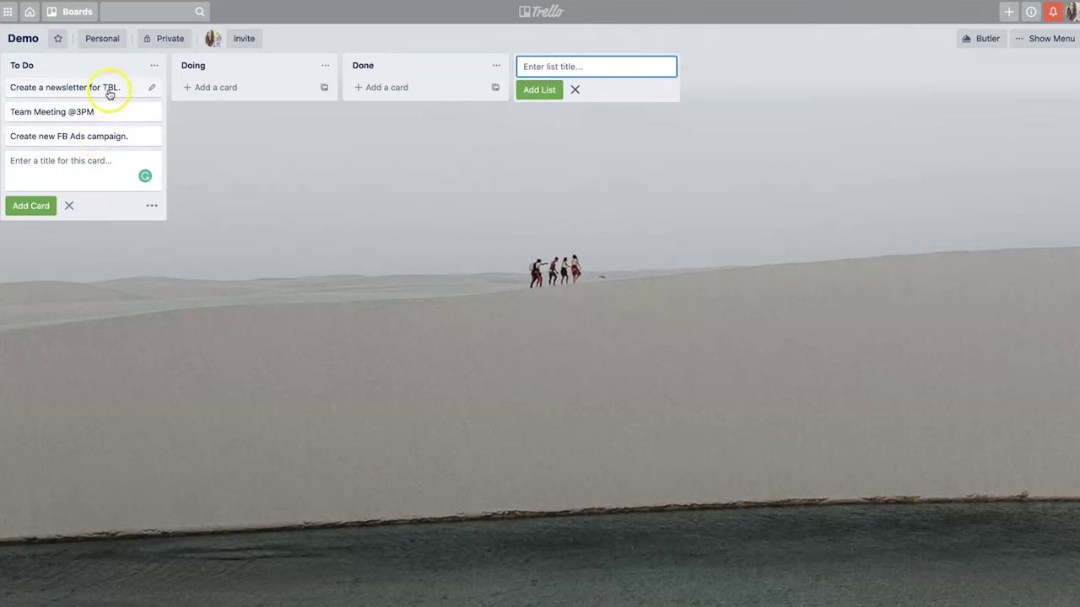
Step: Move the newsletter card through Doing to Done, move the other two cards to Done, and return the newsletter card to To Do
{"action": "left_click_drag", "start_coordinate": [96, 93], "coordinate": [210, 92]}
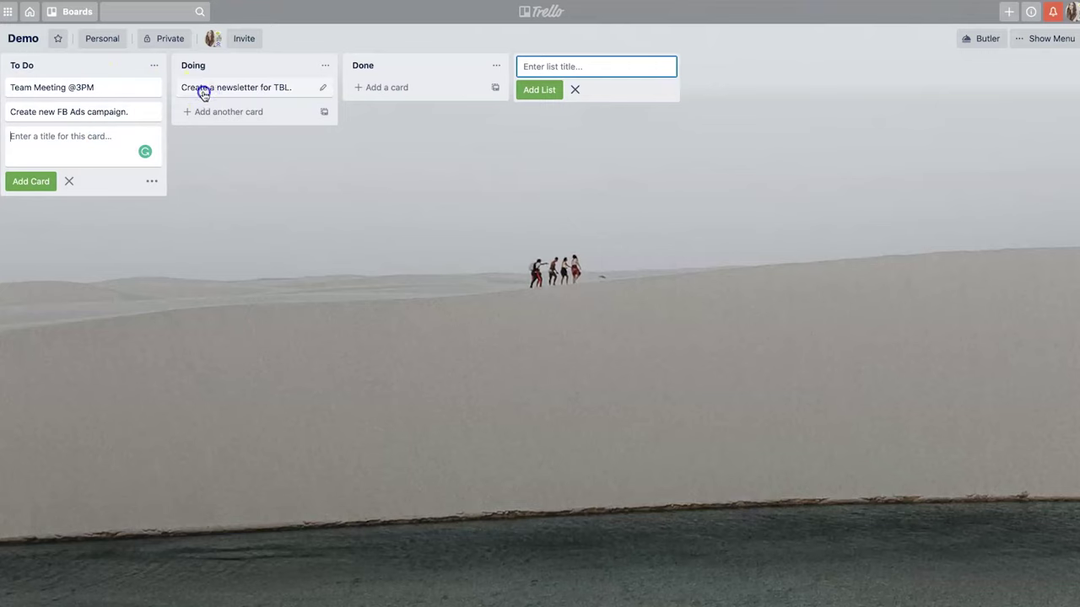
{"action": "left_click_drag", "start_coordinate": [202, 93], "coordinate": [361, 89]}
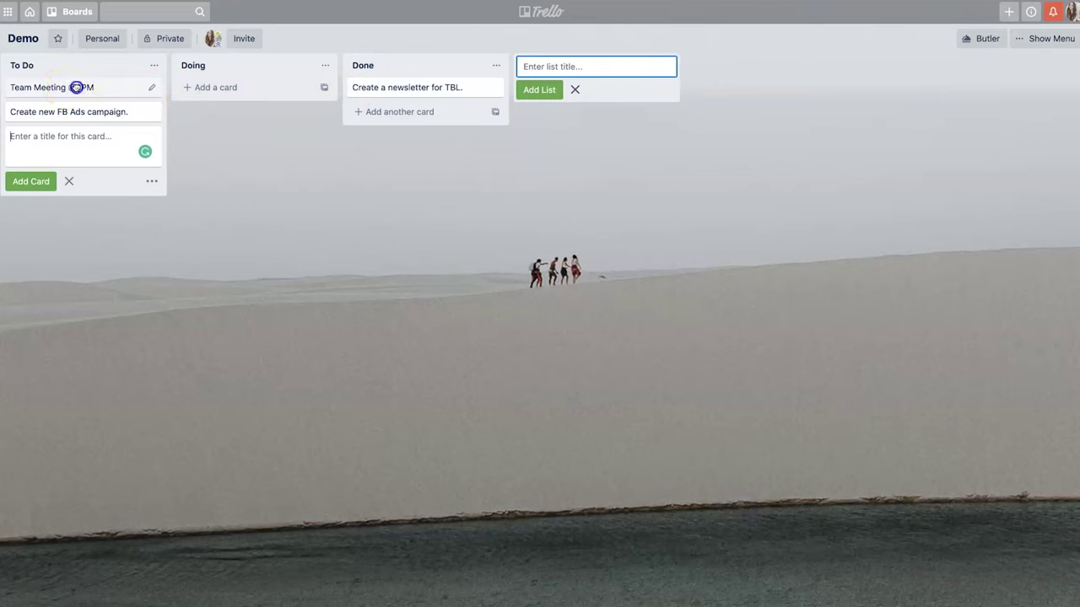
{"action": "left_click_drag", "start_coordinate": [76, 88], "coordinate": [403, 98]}
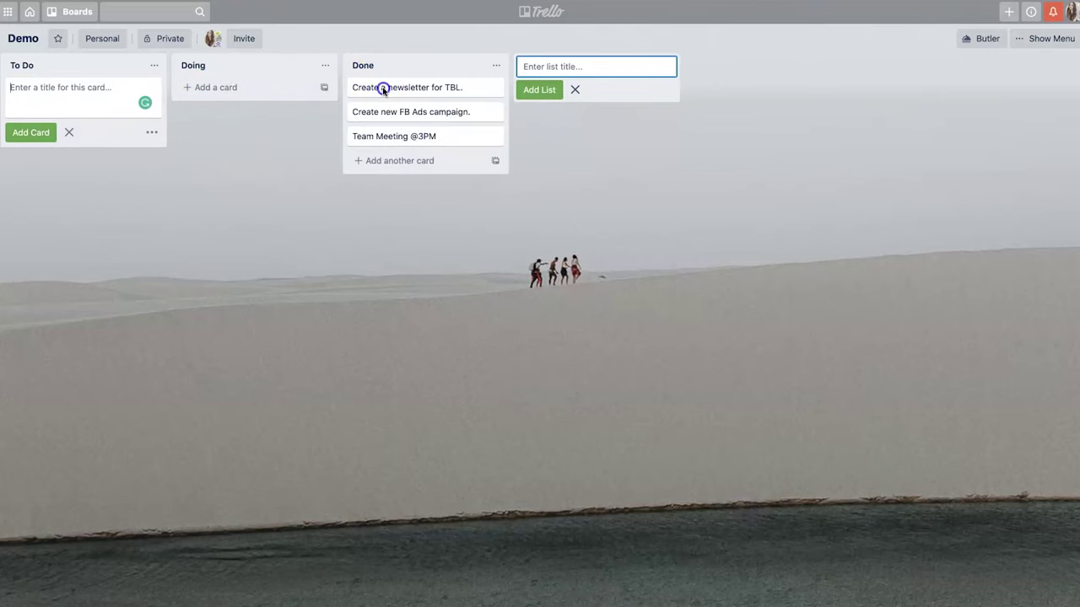
{"action": "left_click_drag", "start_coordinate": [393, 90], "coordinate": [62, 95]}
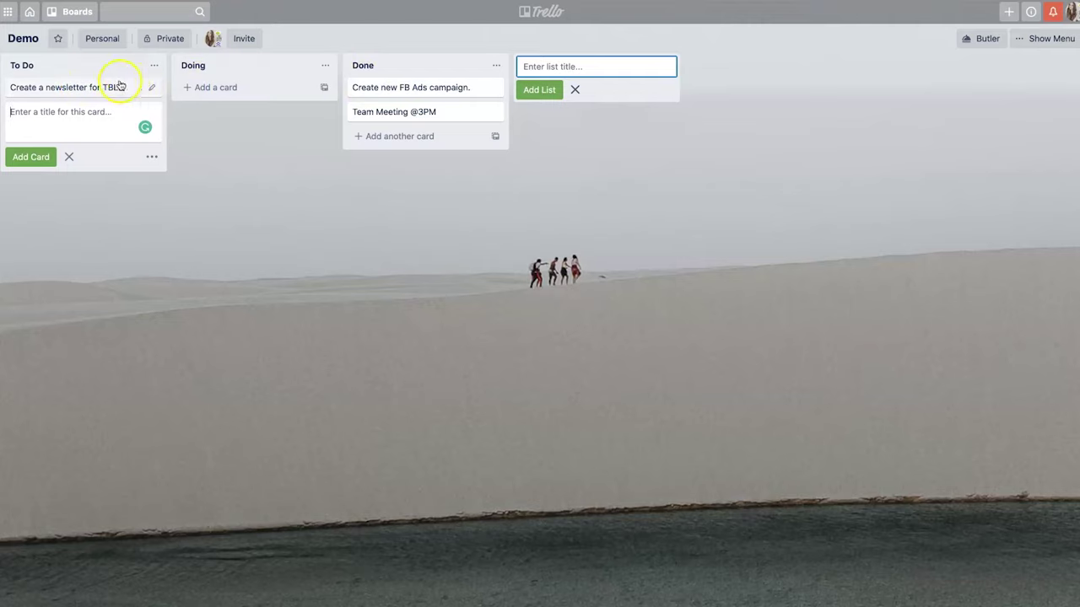
Step: Open the newsletter card and enter "Type in a description." as the first line of its description
{"action": "left_click", "coordinate": [54, 88]}
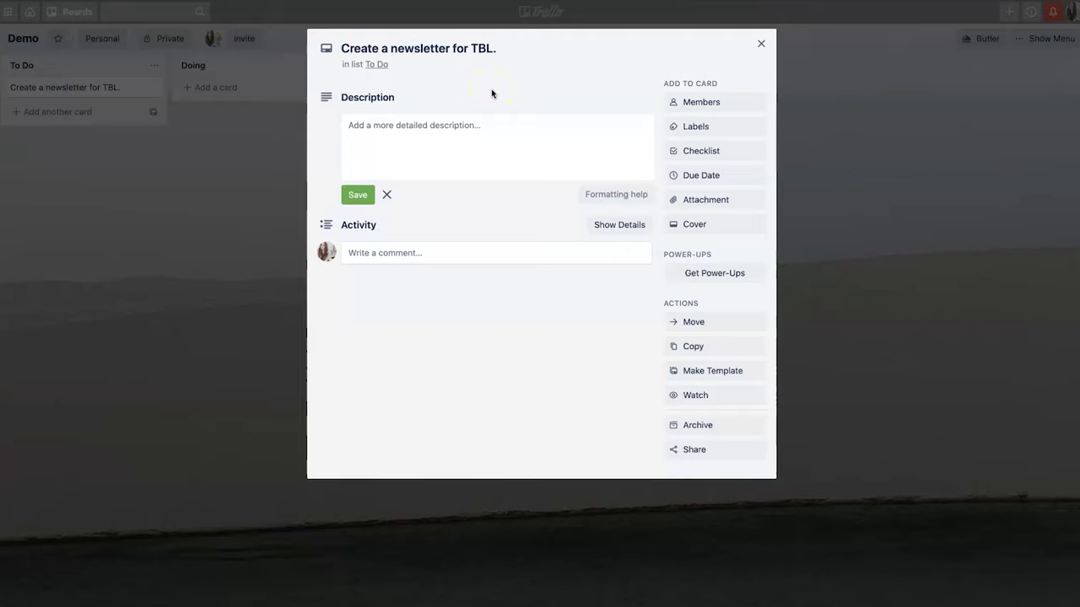
{"action": "left_click", "coordinate": [446, 150]}
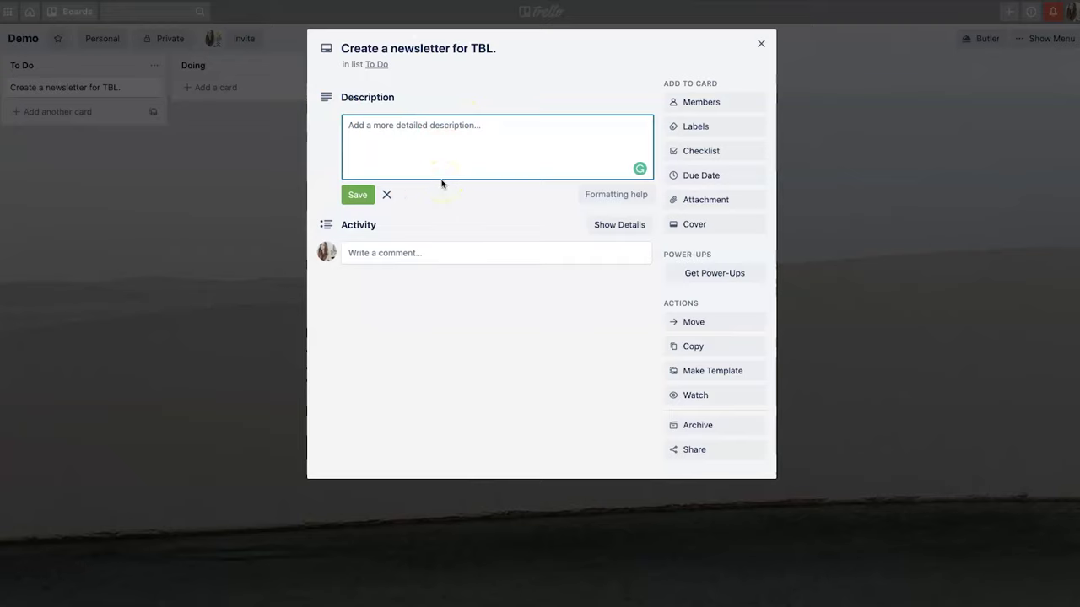
{"action": "type", "text": "This i"}
{"action": "key", "text": "BackSpace"}
{"action": "key", "text": "BackSpace"}
{"action": "key", "text": "BackSpace"}
{"action": "key", "text": "BackSpace"}
{"action": "key", "text": "BackSpace"}
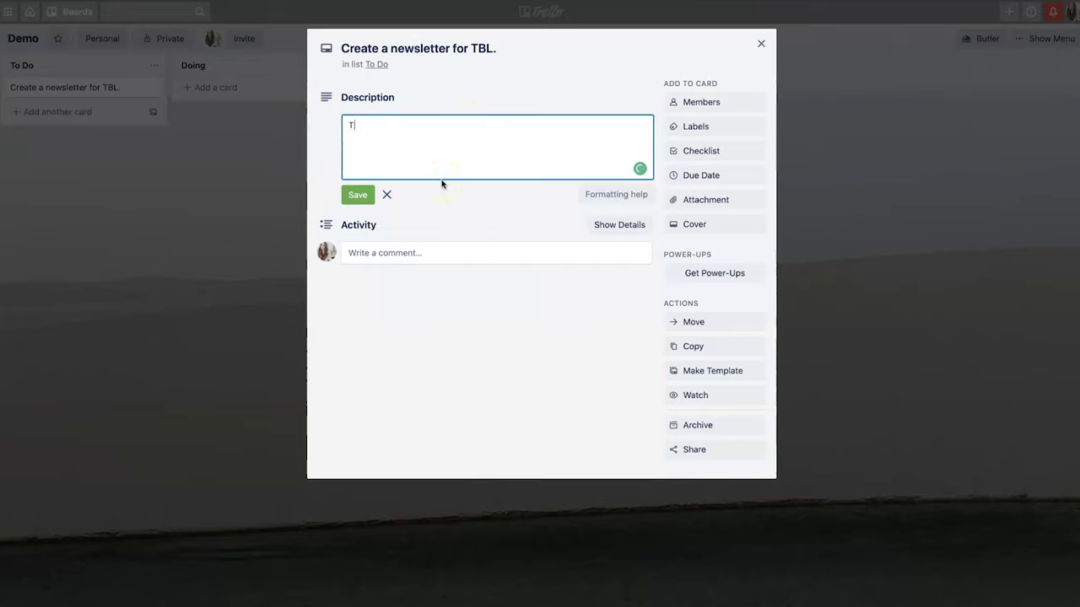
{"action": "type", "text": "ype in a description."}
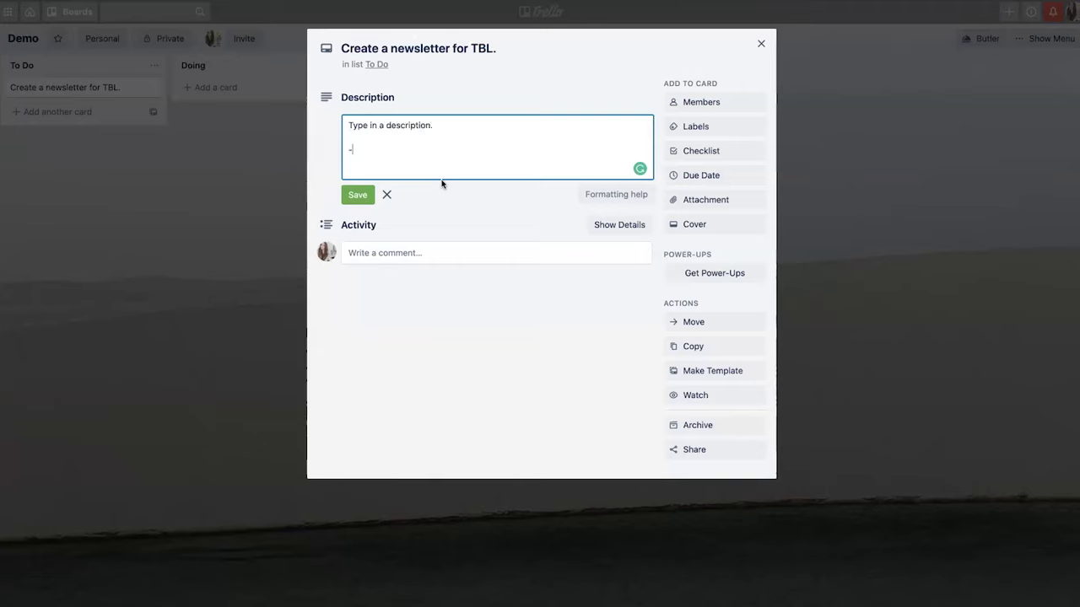
Step: Add two bulleted lines reading "bullet points" to the card's description and save it
{"action": "type", "text": "bullet points"}
{"action": "key", "text": "Return"}
{"action": "type", "text": "- bullet points"}
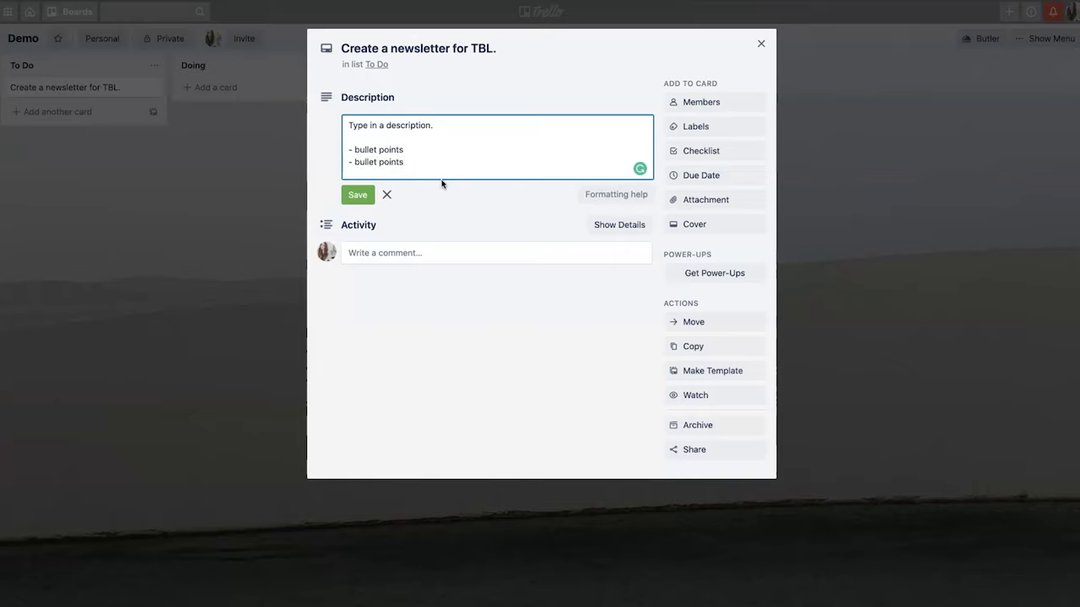
{"action": "key", "text": "Return"}
{"action": "key", "text": "Return"}
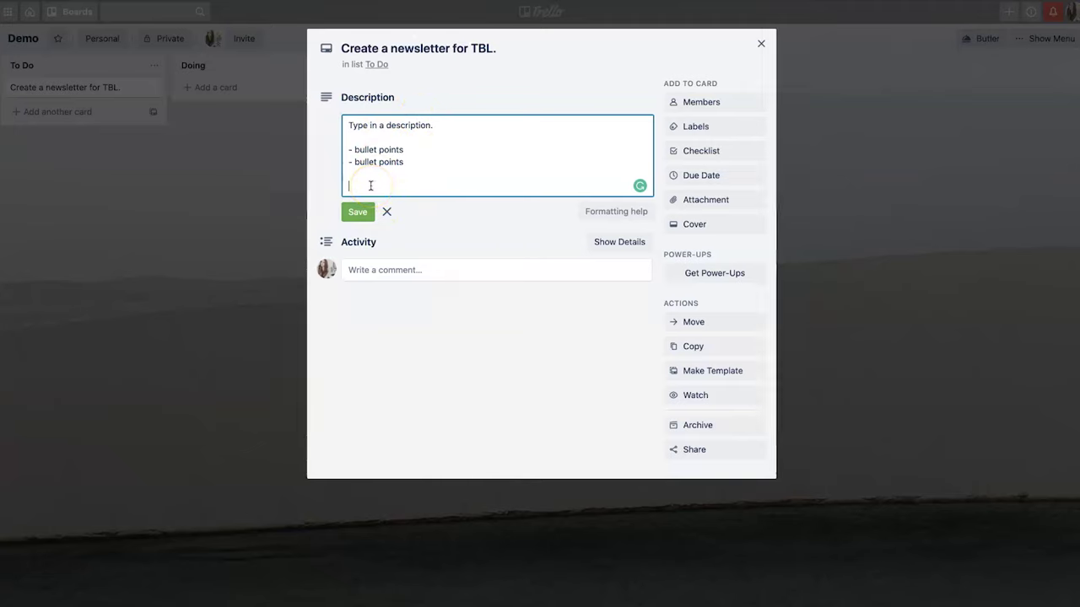
{"action": "left_click", "coordinate": [358, 212]}
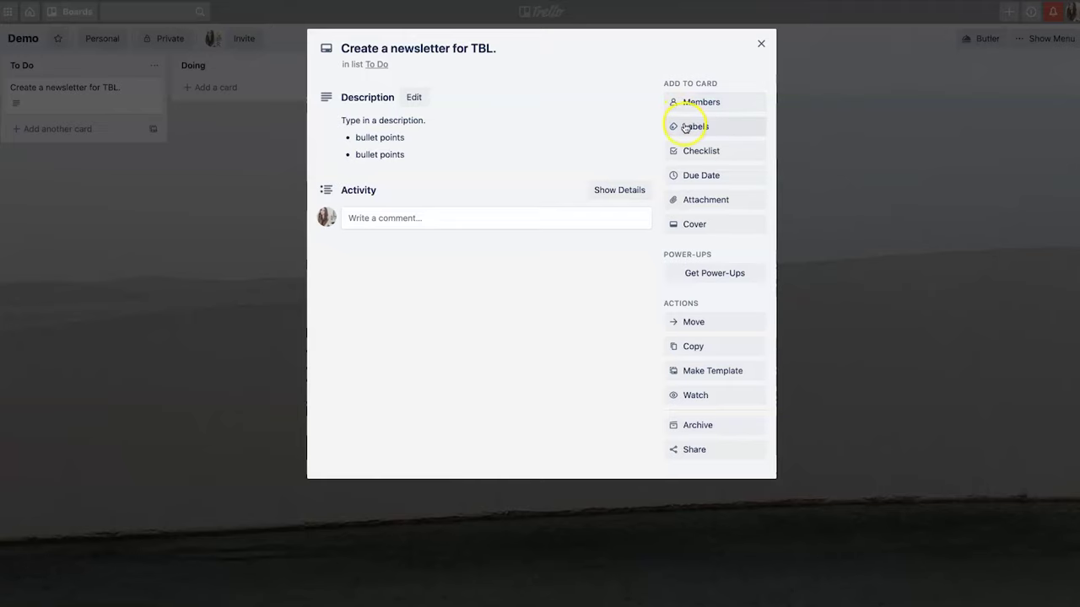
Step: Name the green label "Content" and apply it to the newsletter card
{"action": "left_click", "coordinate": [685, 127]}
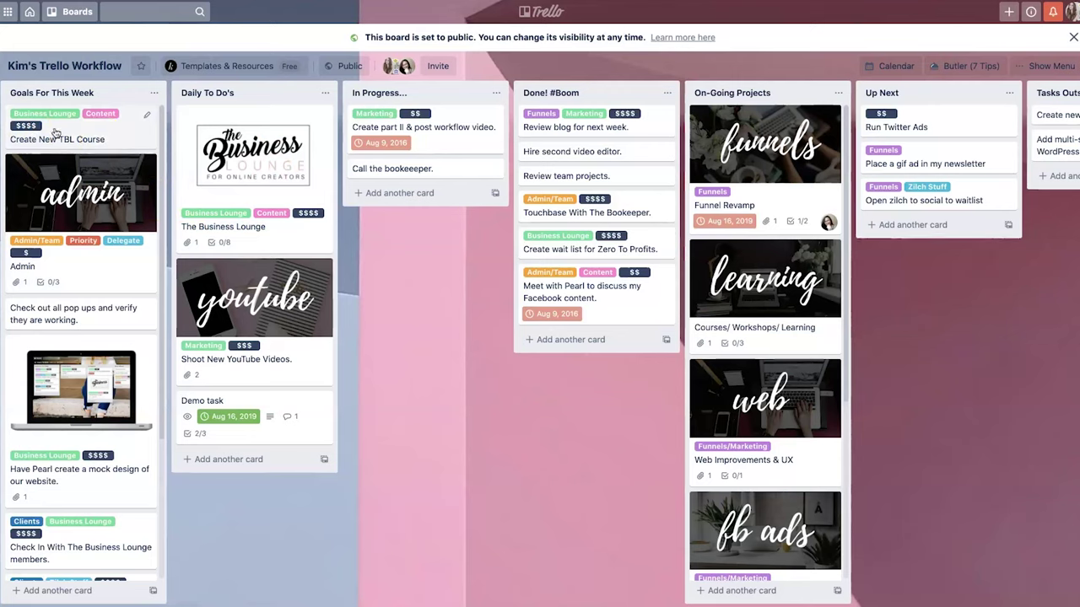
{"action": "left_click", "coordinate": [28, 130]}
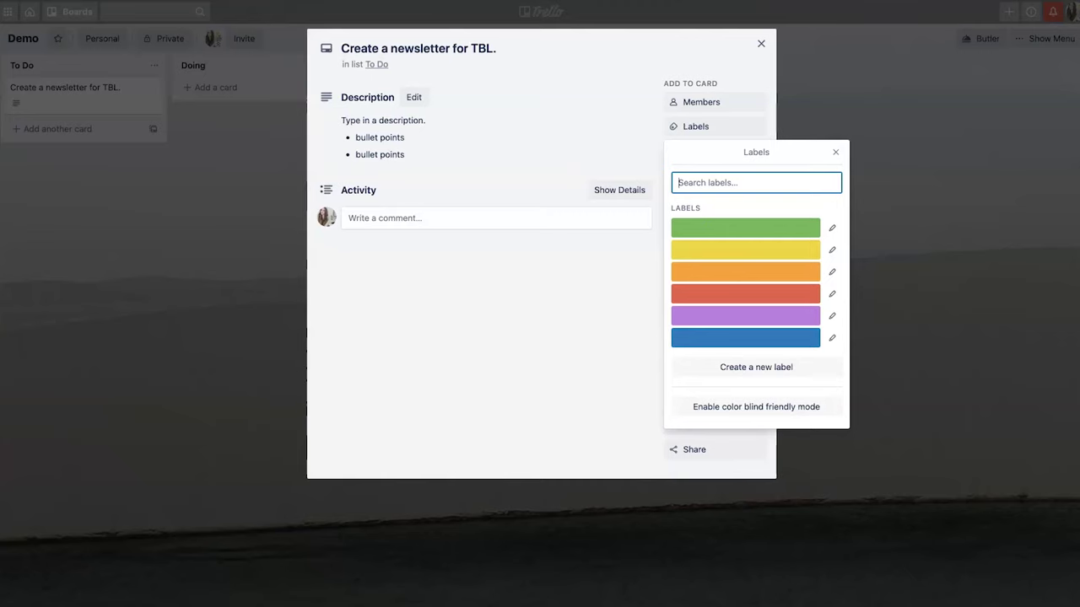
{"action": "left_click", "coordinate": [832, 228]}
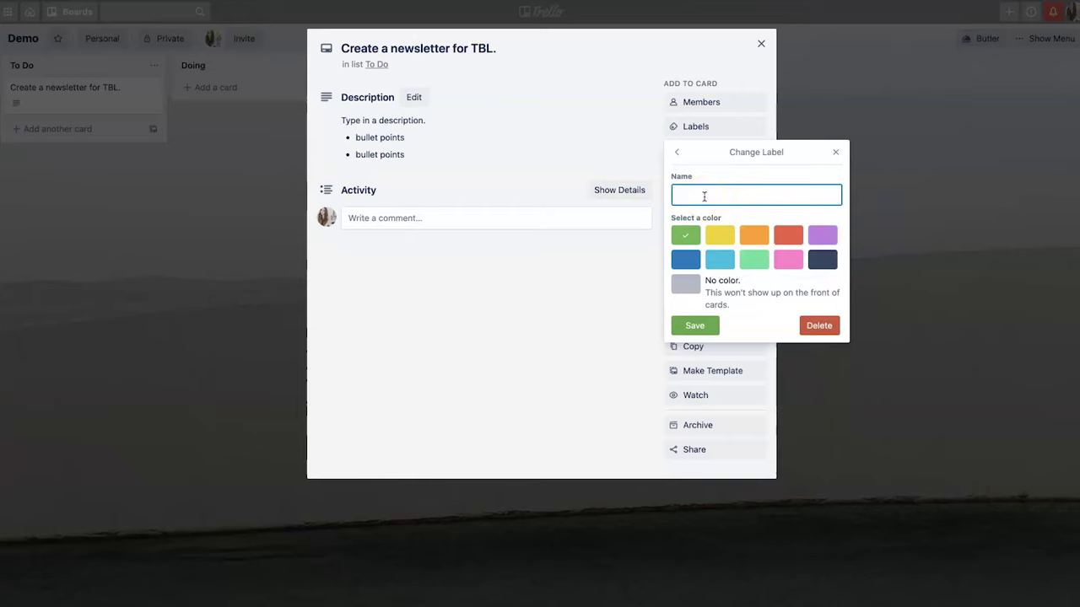
{"action": "type", "text": "Content"}
{"action": "key", "text": "Return"}
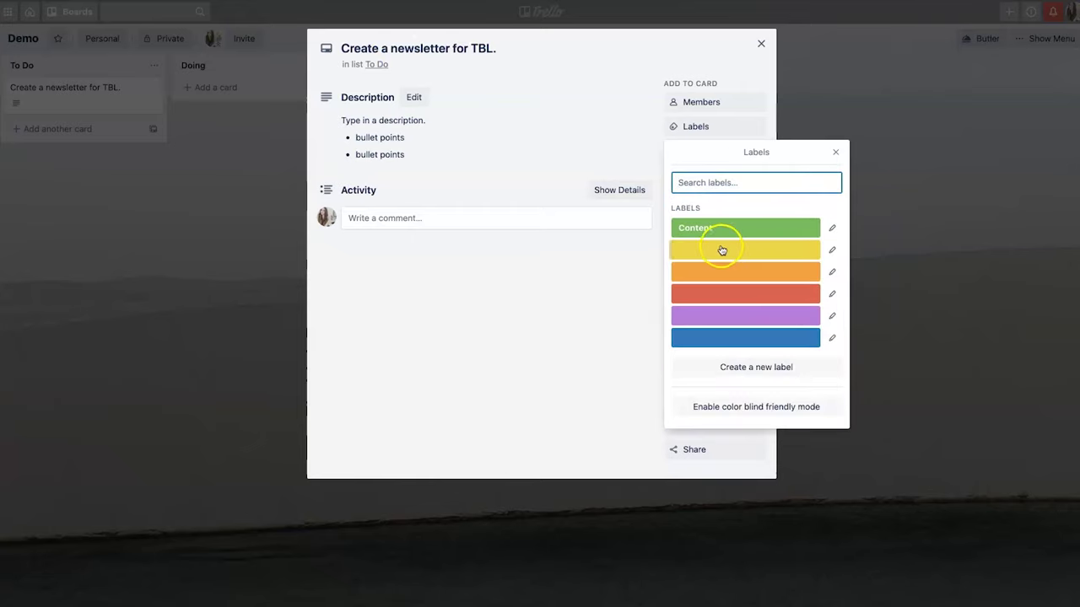
{"action": "left_click", "coordinate": [742, 228]}
Step: Name the yellow label "TBL Membership" and apply it to the newsletter card
{"action": "left_click", "coordinate": [832, 249]}
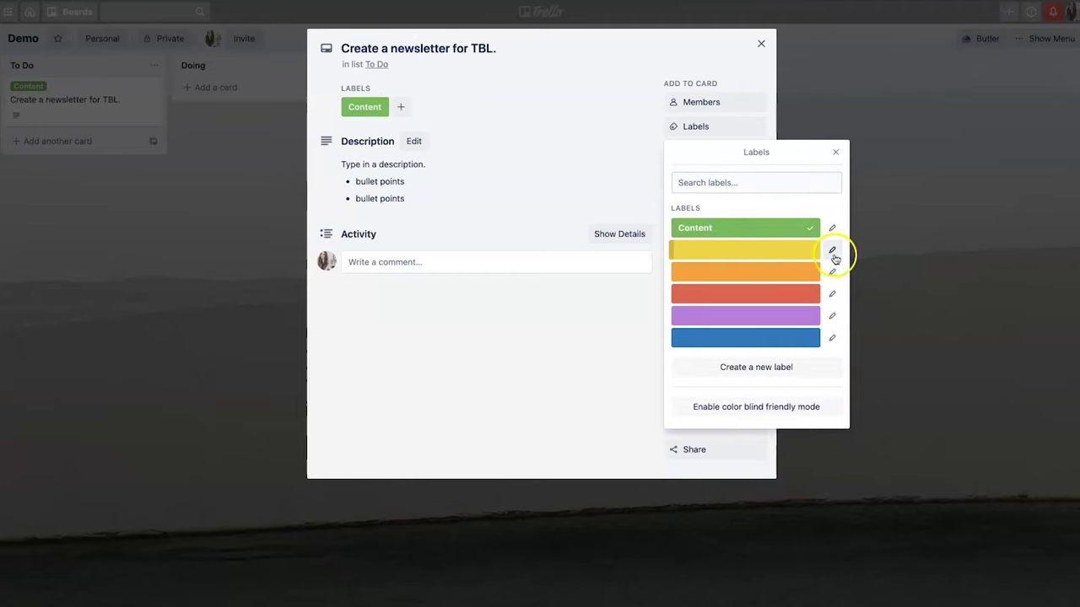
{"action": "left_click", "coordinate": [701, 197]}
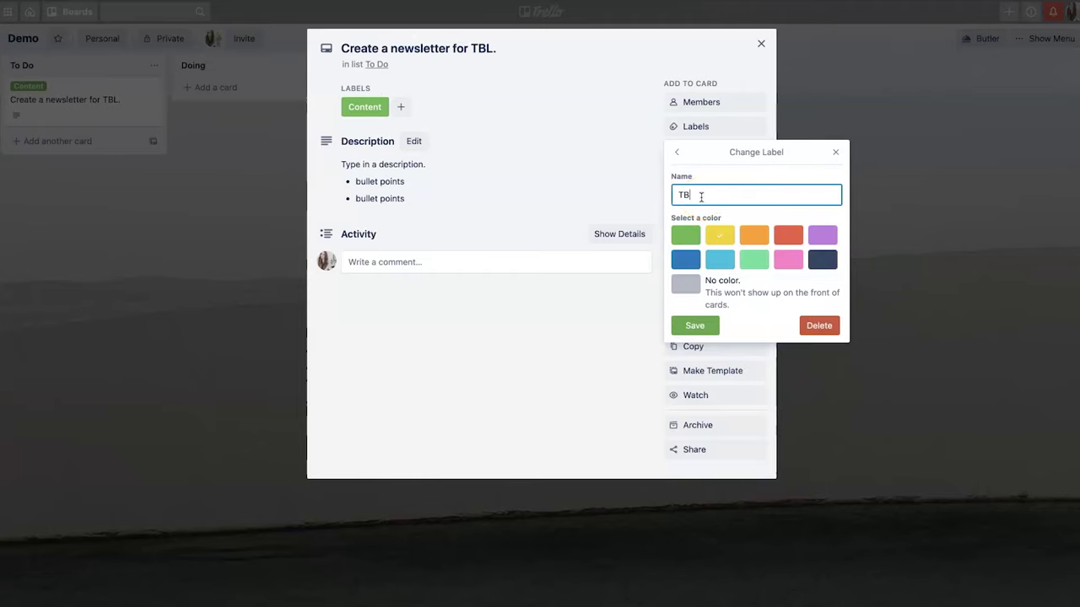
{"action": "type", "text": "TBL Membership"}
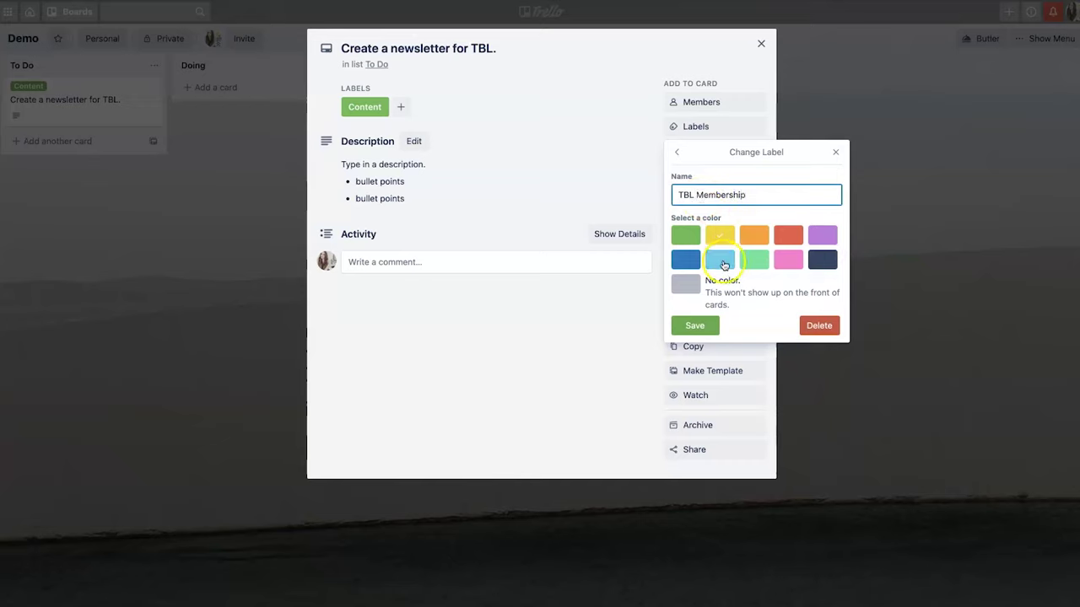
{"action": "left_click", "coordinate": [700, 326]}
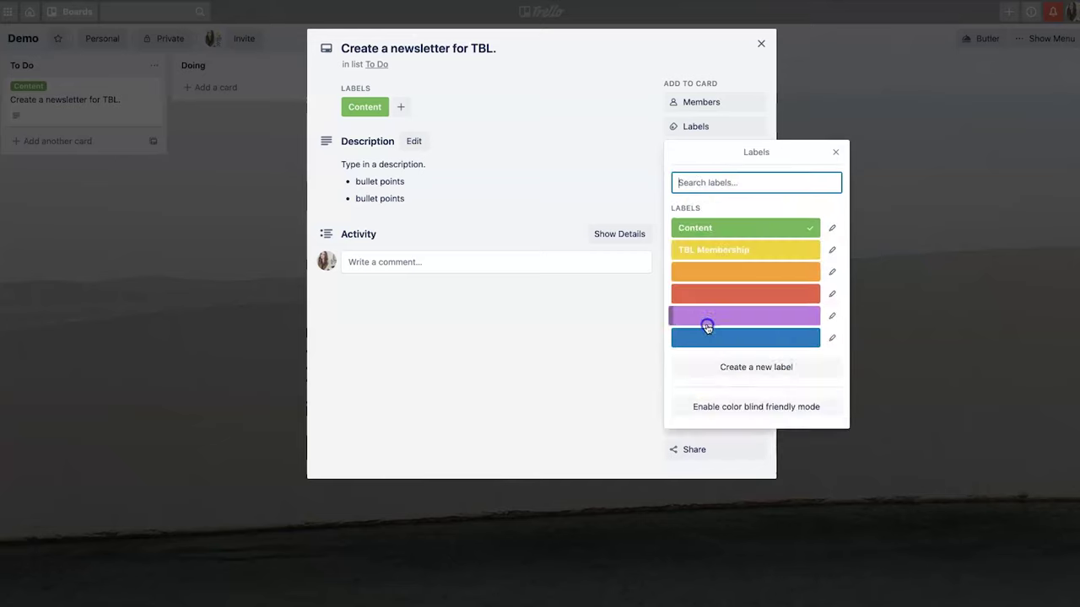
{"action": "left_click", "coordinate": [580, 306]}
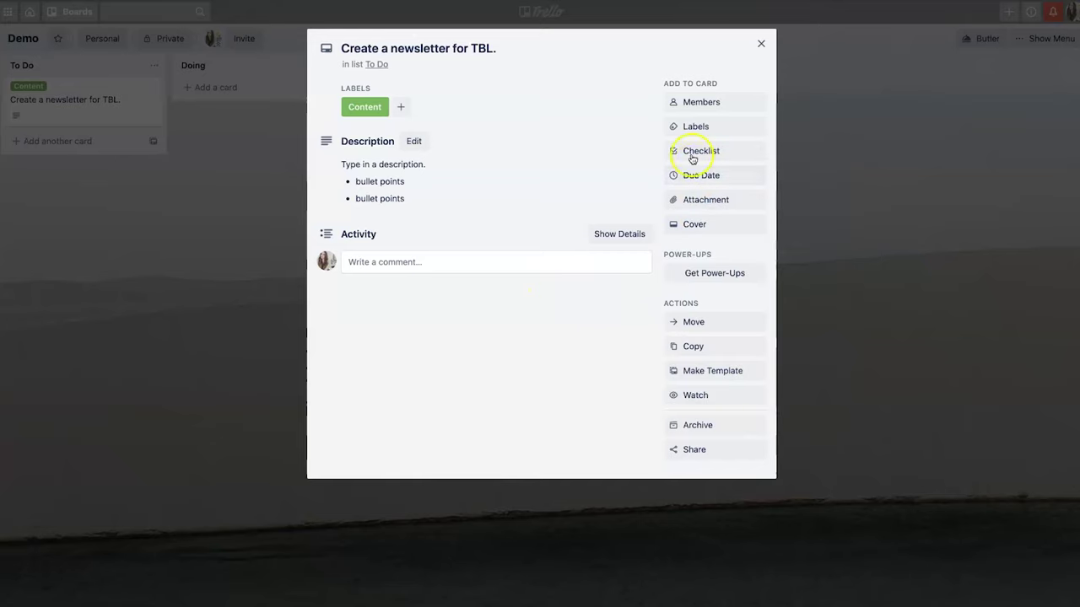
{"action": "left_click", "coordinate": [695, 126]}
{"action": "left_click", "coordinate": [751, 249]}
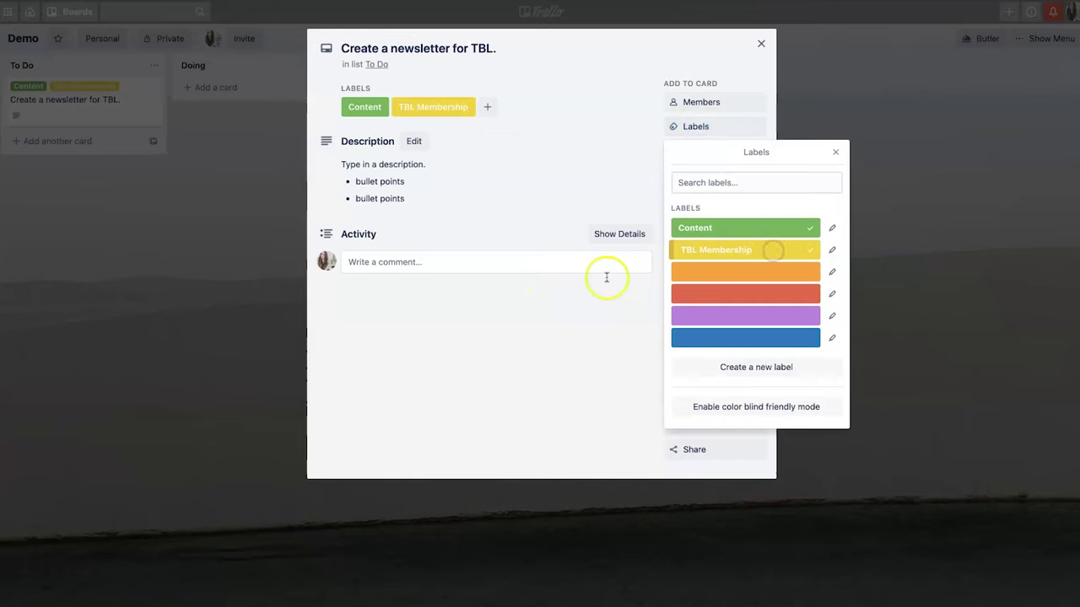
{"action": "left_click", "coordinate": [514, 355]}
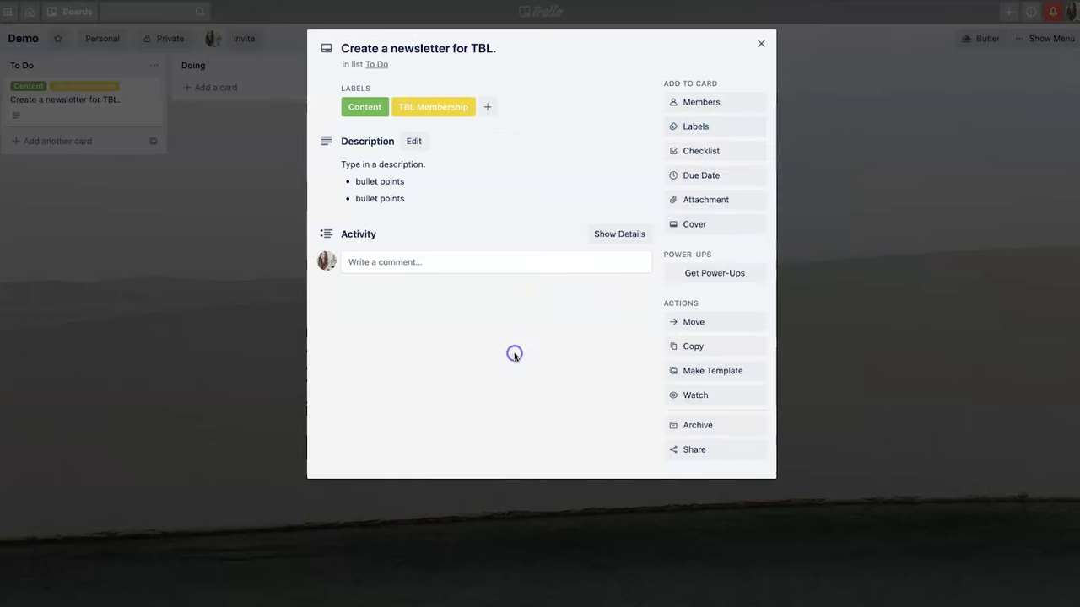
Step: Add a checklist titled "To Dos" to the card with the first item "Check on our content calendar."
{"action": "left_click", "coordinate": [713, 156]}
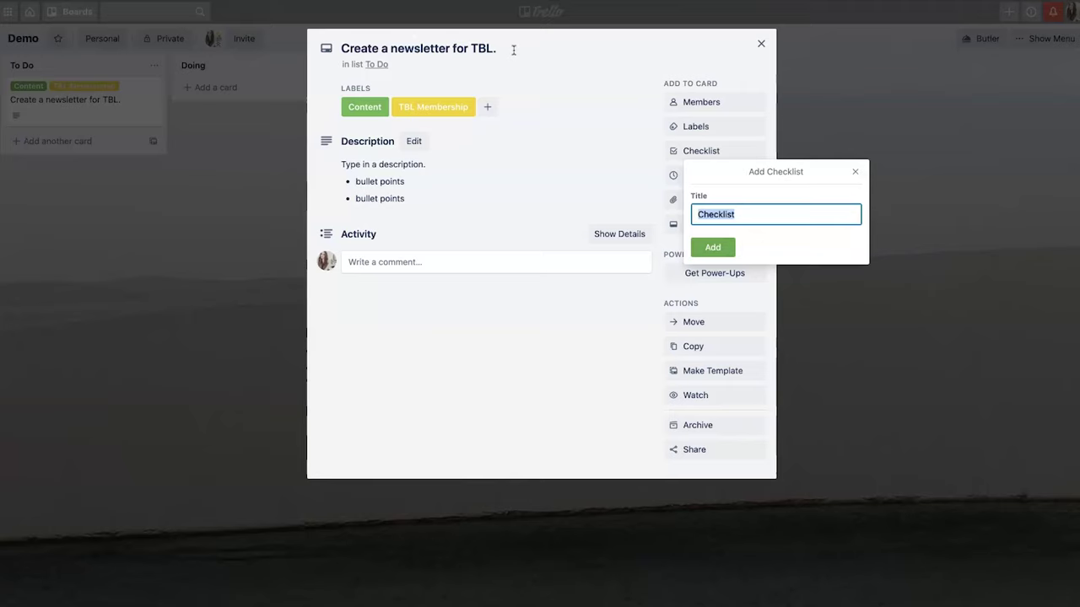
{"action": "type", "text": "To Dos"}
{"action": "key", "text": "Return"}
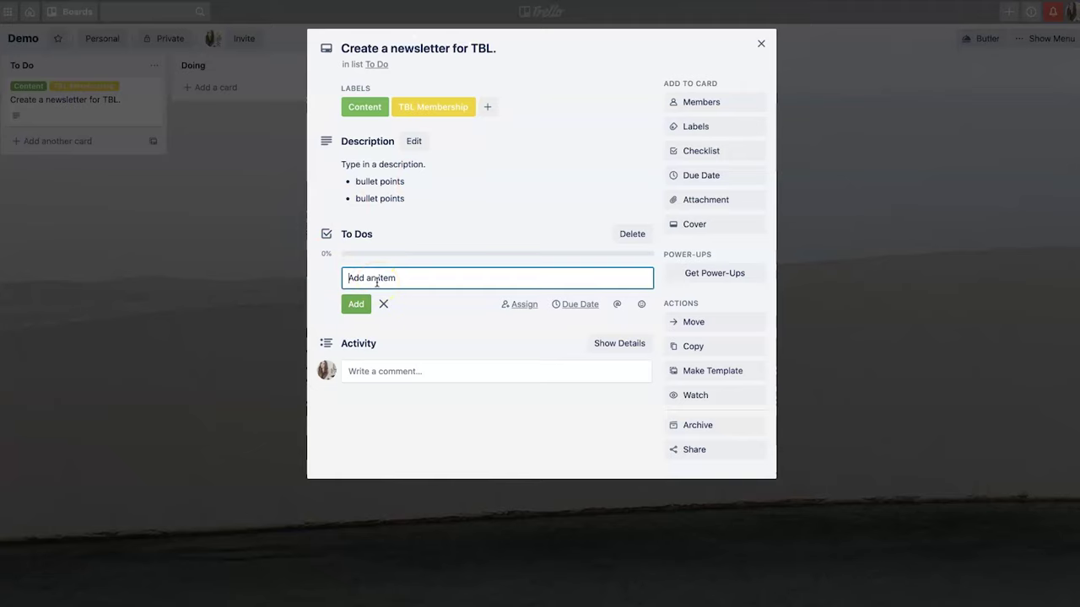
{"action": "type", "text": "Check on our content class"}
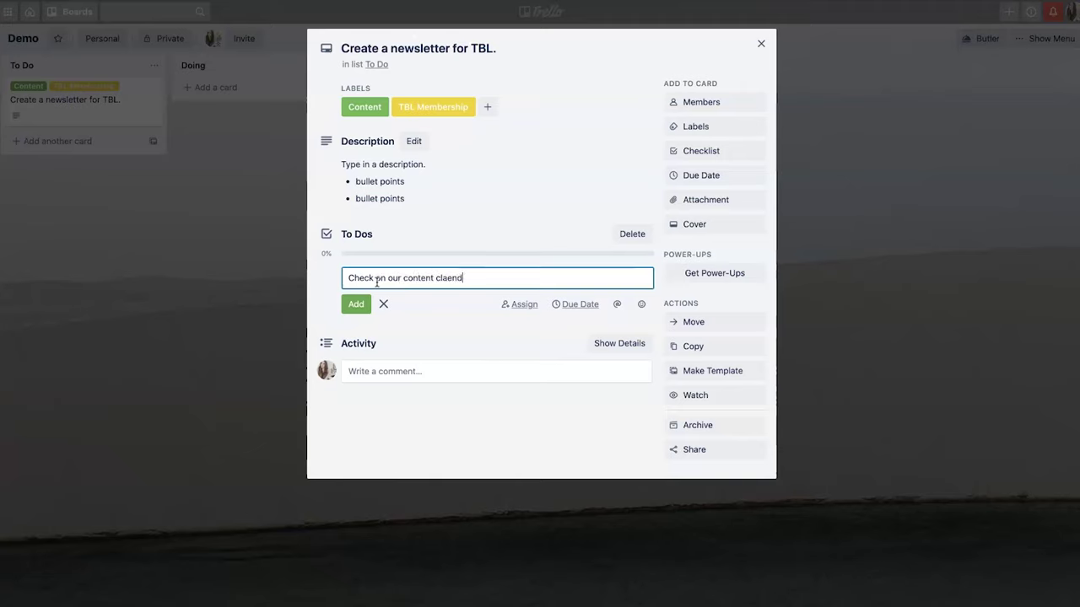
{"action": "key", "text": "BackSpace"}
{"action": "key", "text": "BackSpace"}
{"action": "key", "text": "BackSpace"}
{"action": "key", "text": "BackSpace"}
{"action": "type", "text": "alendar."}
{"action": "key", "text": "Return"}
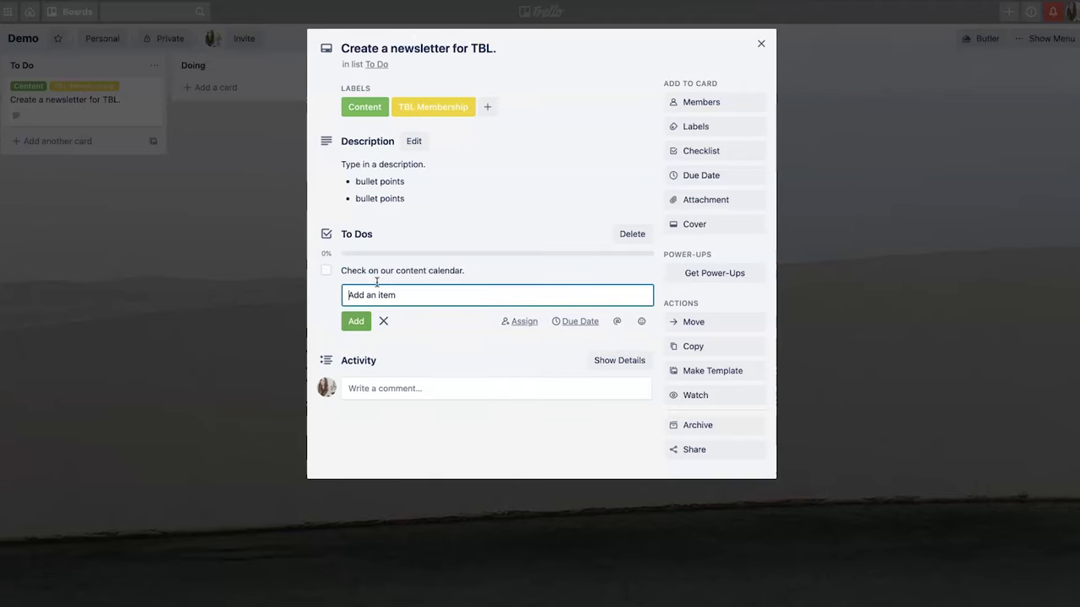
Step: Add the checklist items "Create a draft.", "Import into ConvertKit.", "Proof read it." and "Run through Grammarly."
{"action": "type", "text": "Create a draft."}
{"action": "key", "text": "Return"}
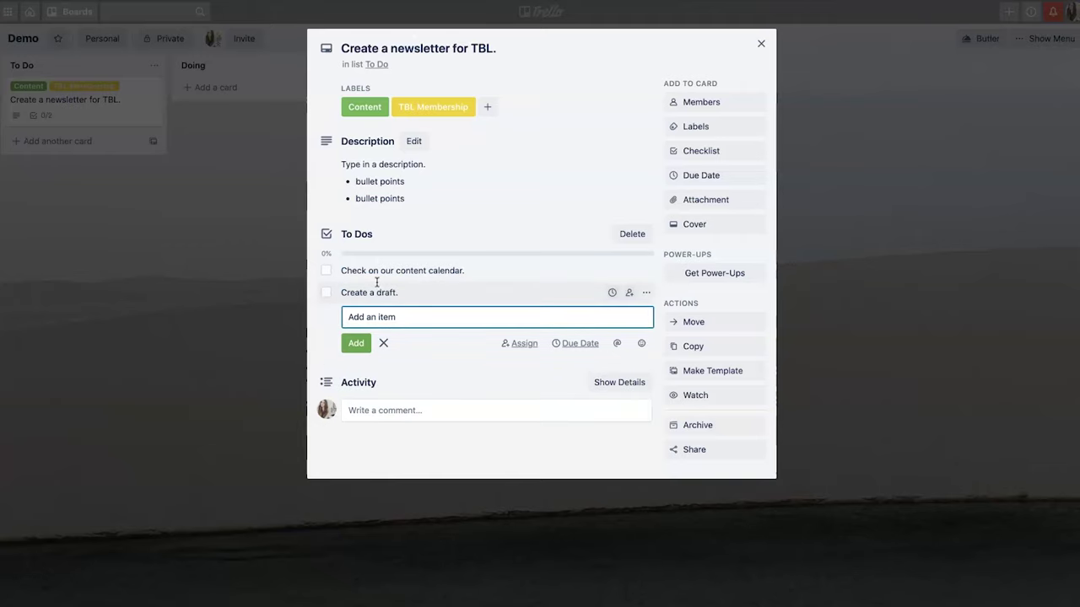
{"action": "type", "text": "Import into ConvertKit."}
{"action": "key", "text": "Return"}
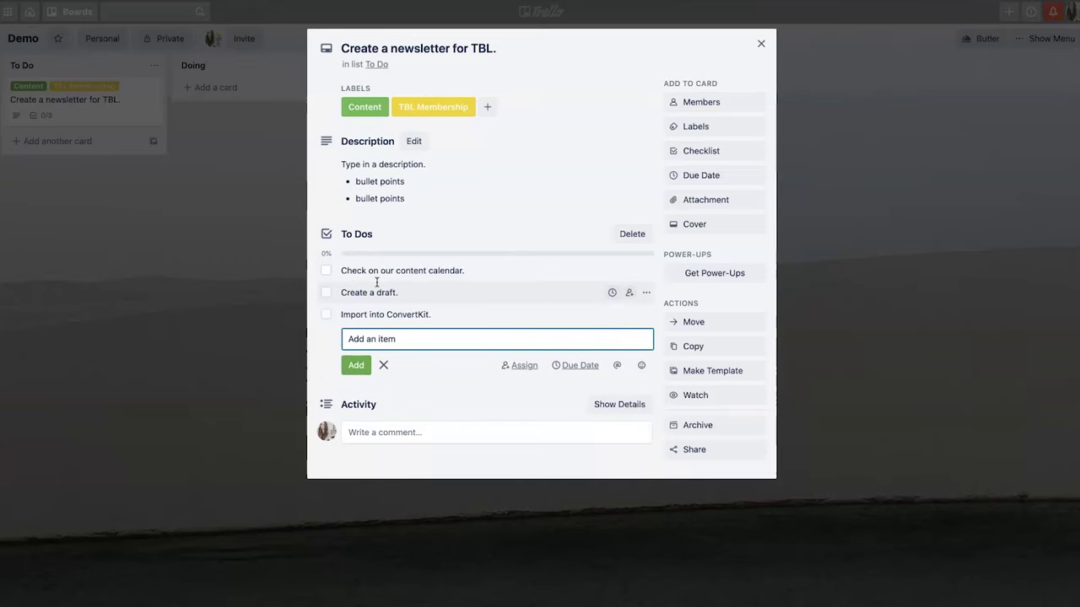
{"action": "type", "text": "Proof read it."}
{"action": "key", "text": "Return"}
{"action": "type", "text": "Run through"}
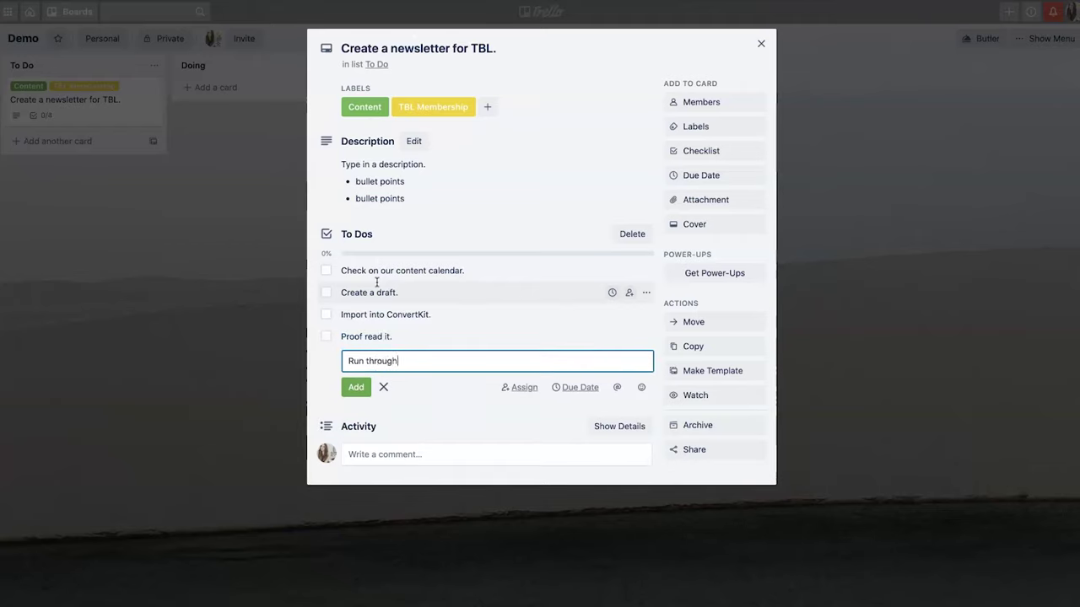
{"action": "type", "text": " Grammarly."}
{"action": "key", "text": "Return"}
Step: Add a checklist item for sending the draft to a named colleague to review, followed by the item "Schedule & send."
{"action": "type", "text": "S"}
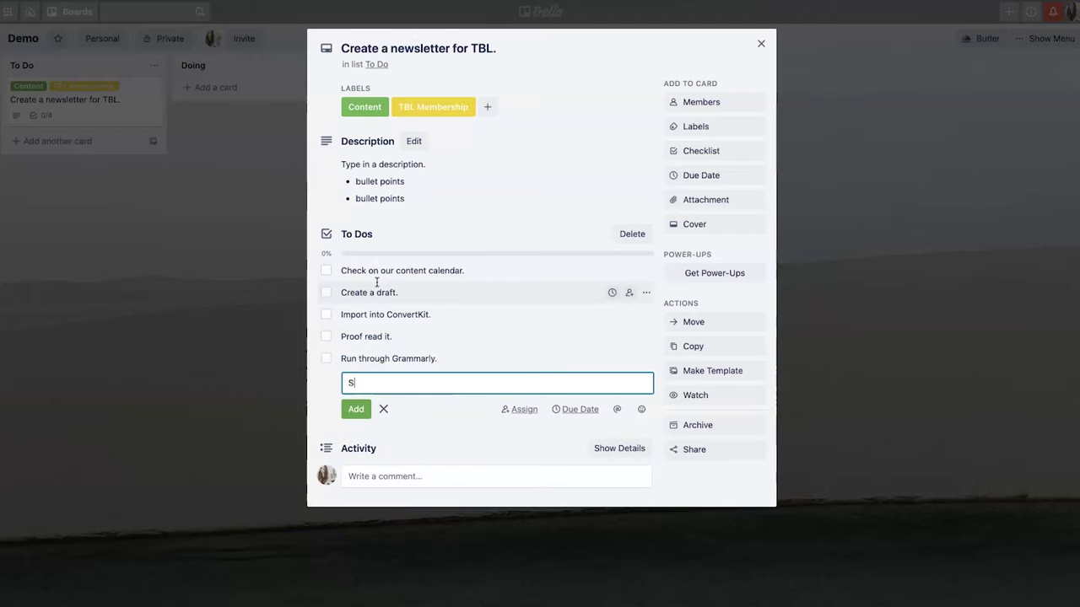
{"action": "type", "text": "end to Pearl.to review."}
{"action": "key", "text": "Return"}
{"action": "type", "text": "Schedule "}
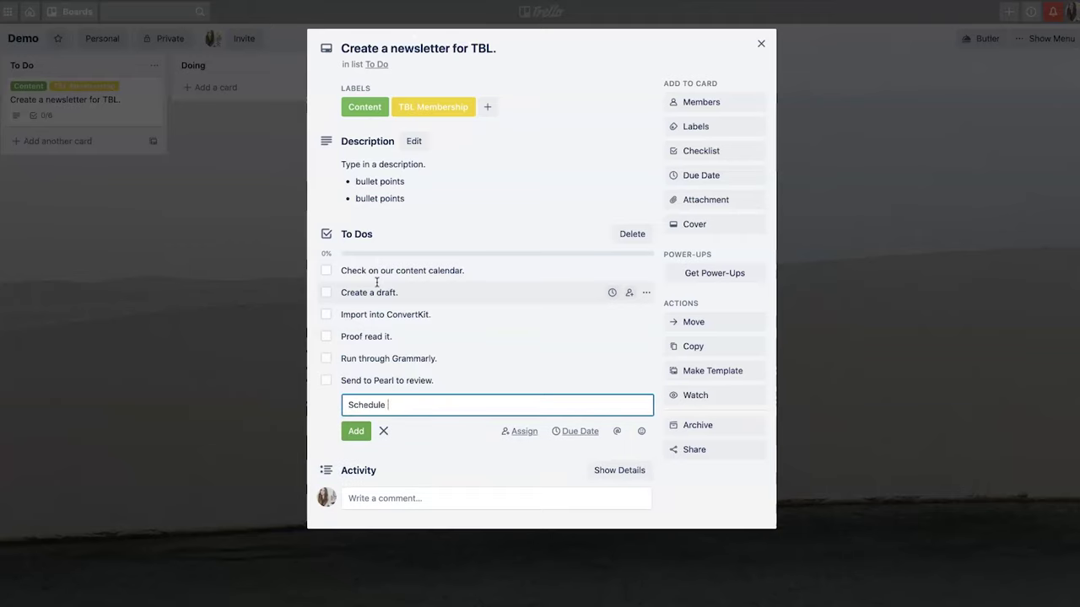
{"action": "type", "text": "& send."}
{"action": "key", "text": "Return"}
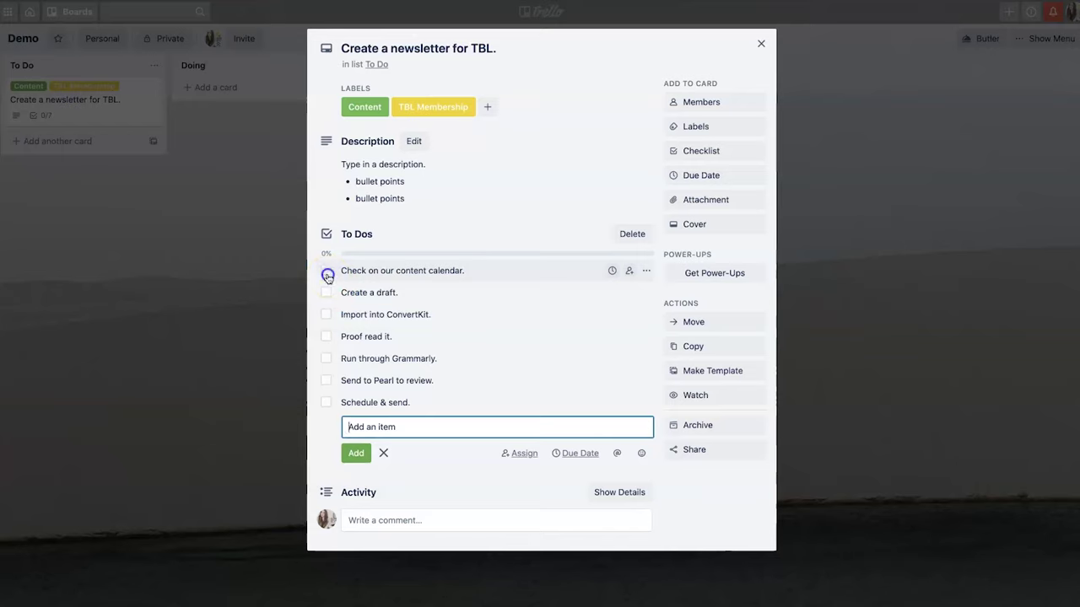
Step: Check off all seven items in the To Dos checklist, from the content calendar check to "Schedule & send."
{"action": "left_click", "coordinate": [326, 271]}
{"action": "left_click", "coordinate": [326, 292]}
{"action": "left_click", "coordinate": [327, 314]}
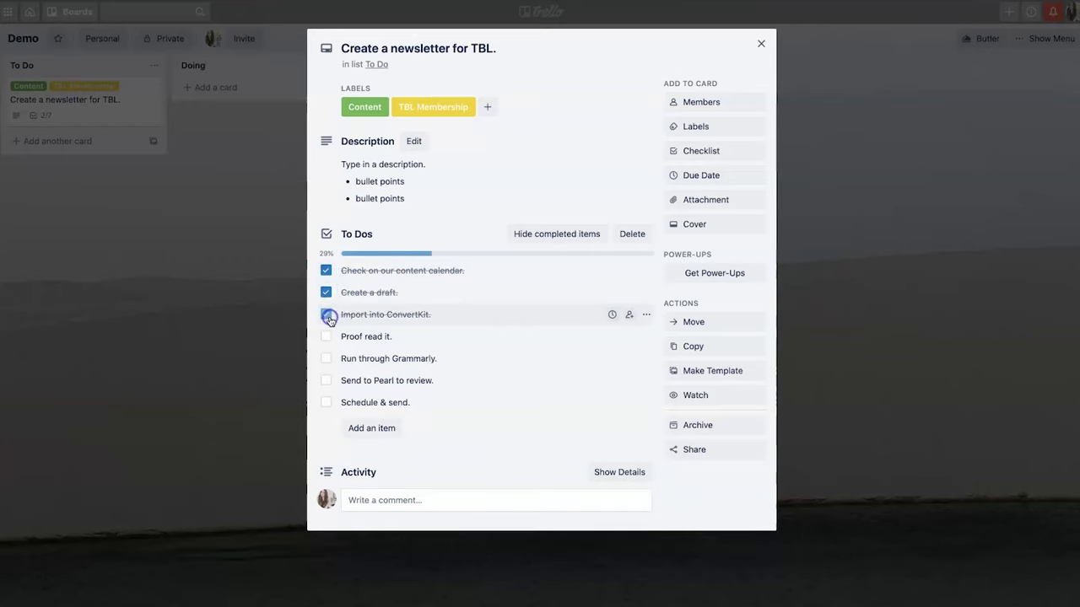
{"action": "left_click", "coordinate": [326, 337]}
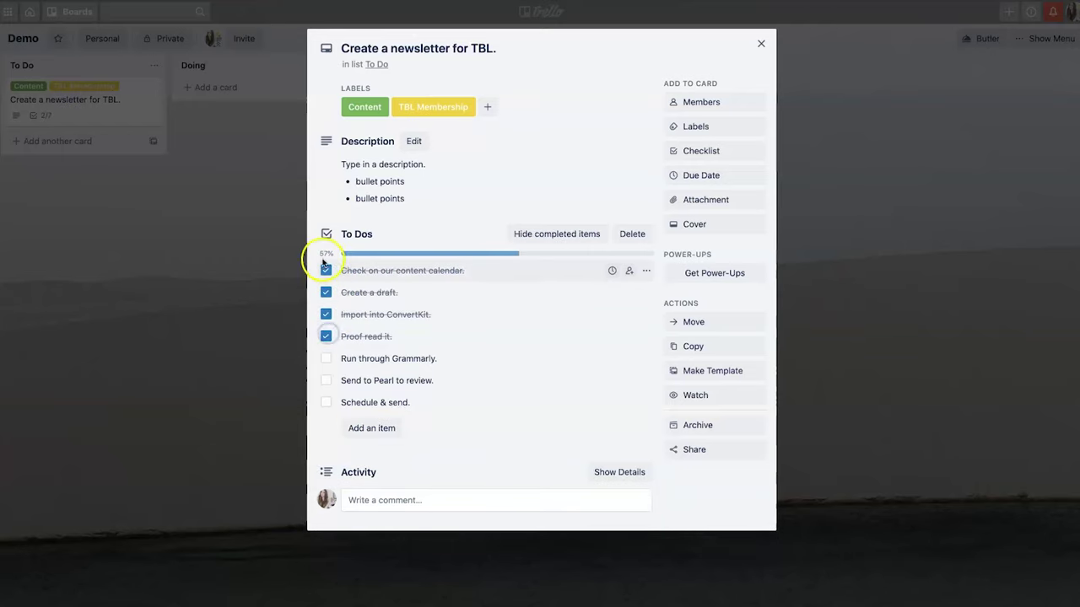
{"action": "left_click", "coordinate": [327, 358]}
{"action": "left_click", "coordinate": [326, 381]}
{"action": "left_click", "coordinate": [326, 403]}
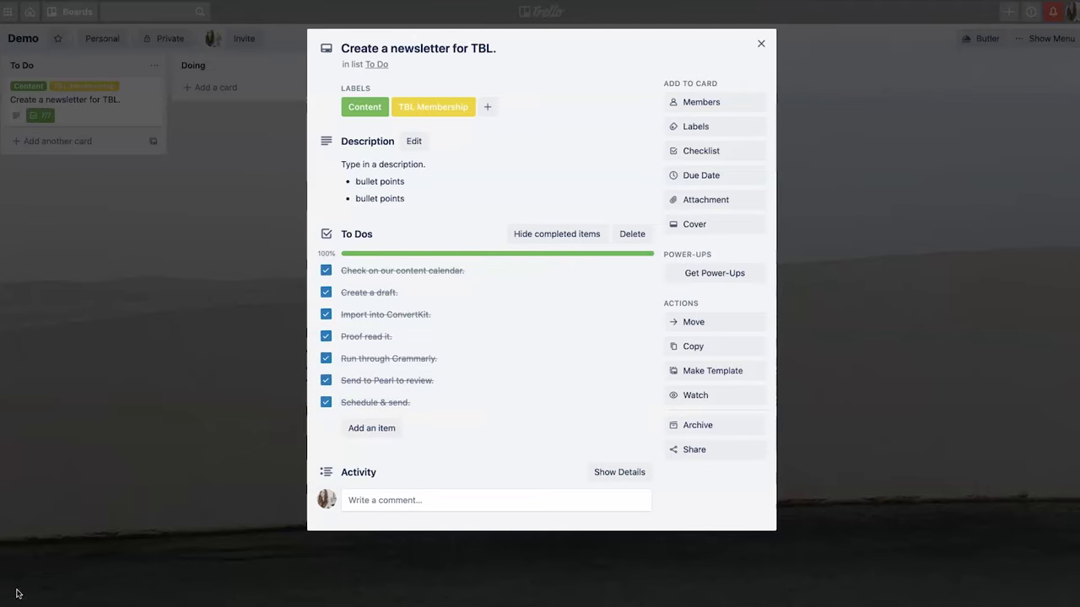
Step: Set the newsletter card's due date to 7/25/2020 and mark it complete
{"action": "left_click", "coordinate": [711, 179]}
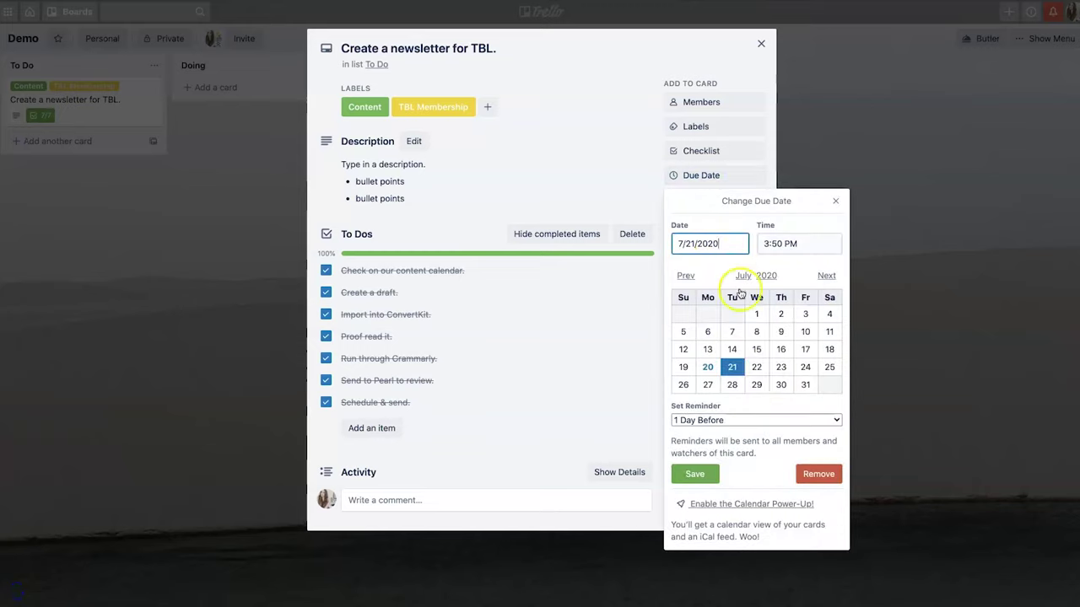
{"action": "left_click", "coordinate": [829, 367]}
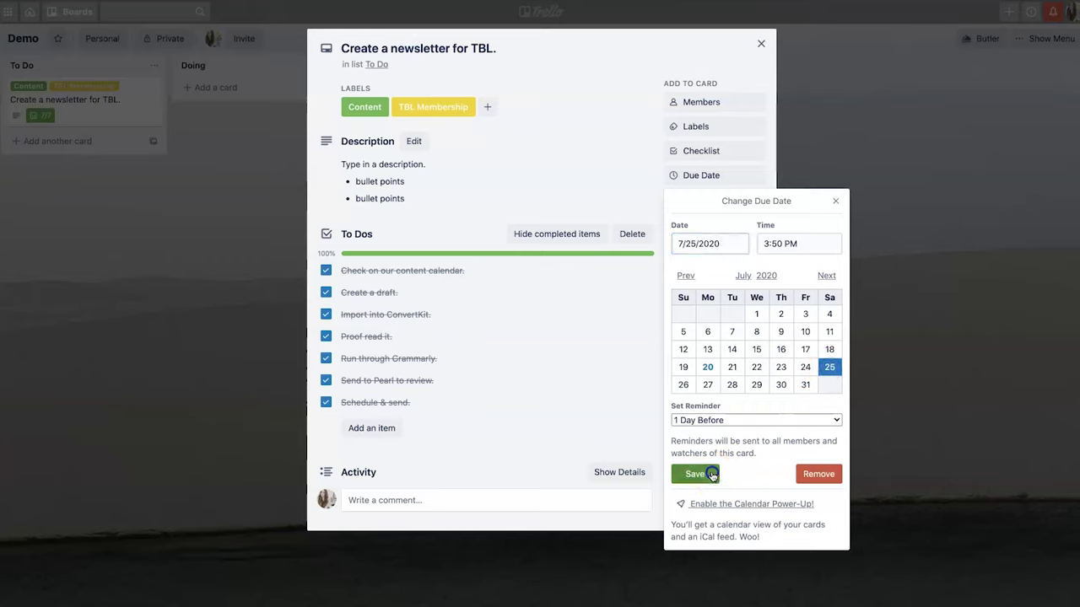
{"action": "left_click", "coordinate": [711, 471]}
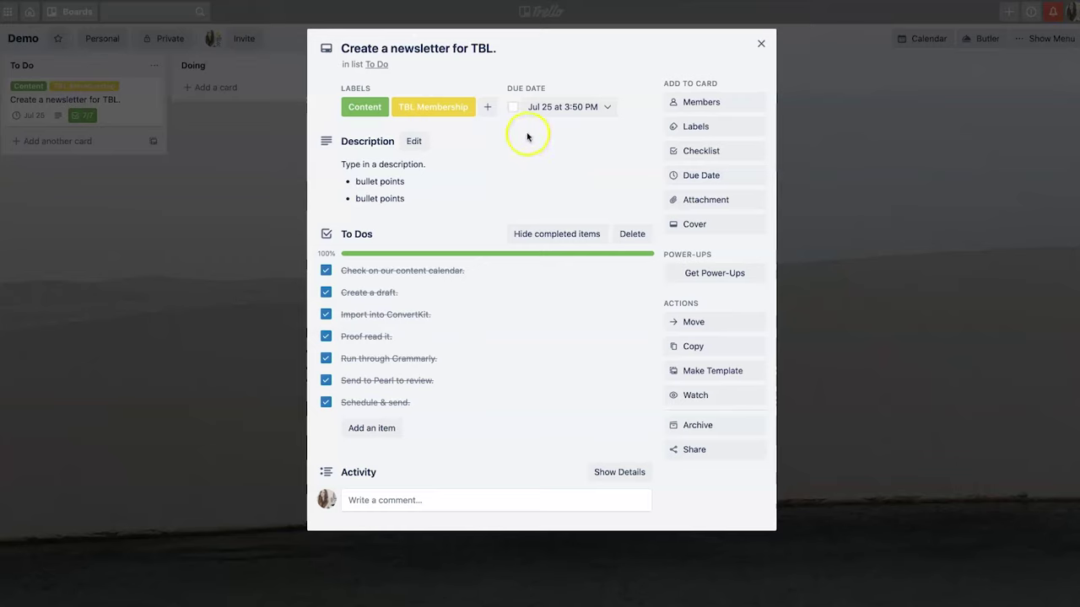
{"action": "left_click", "coordinate": [513, 107]}
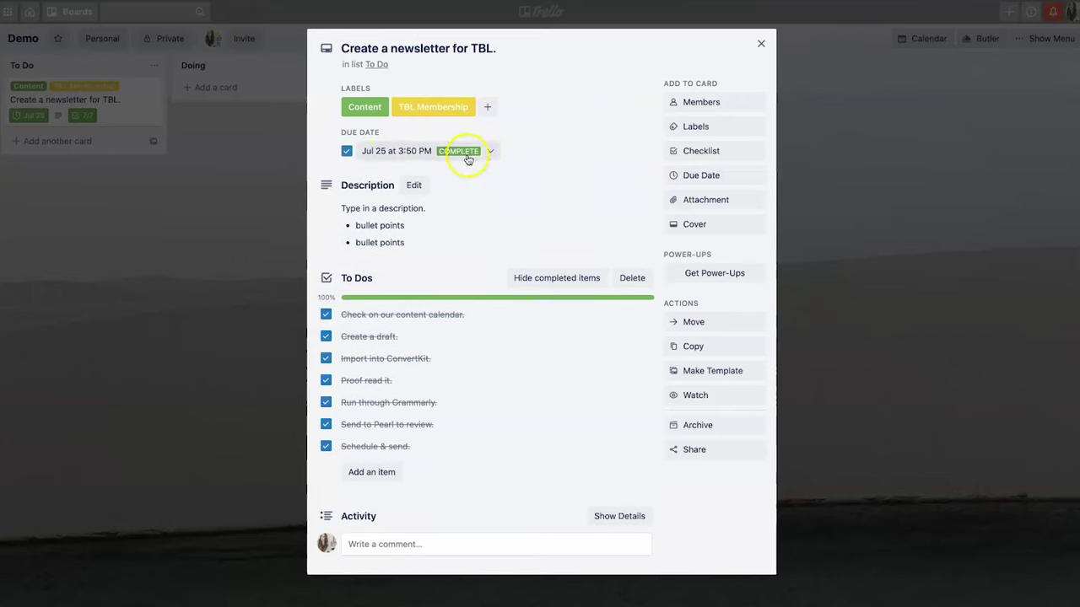
{"action": "left_click", "coordinate": [749, 46]}
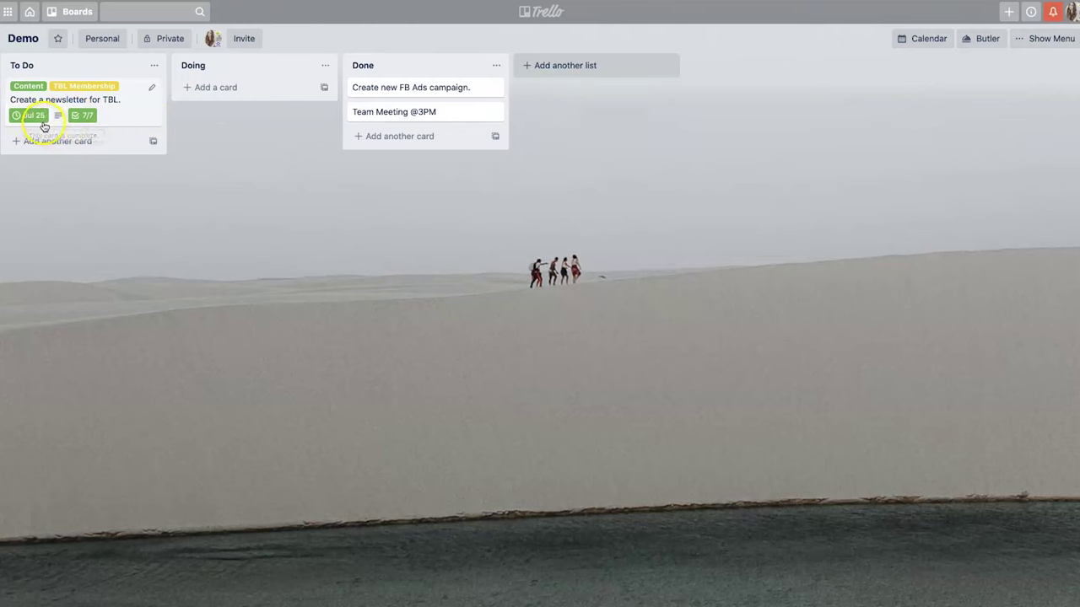
Step: Reopen the newsletter card and attach the image "Screen Shot 2020-04-14 at 5.12.32 PM copy.png" from the computer
{"action": "left_click", "coordinate": [131, 118]}
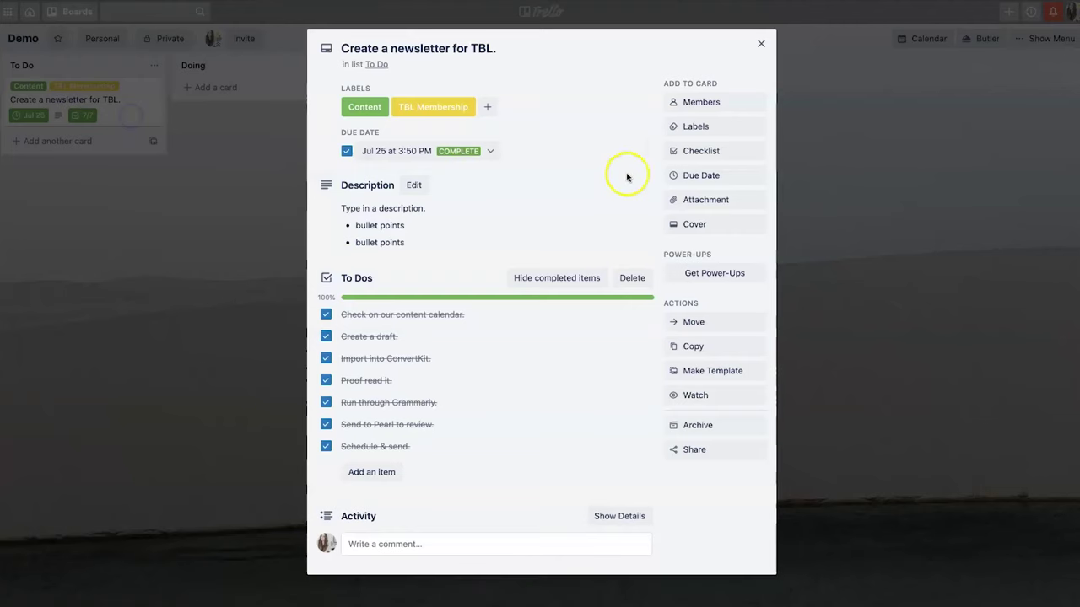
{"action": "left_click", "coordinate": [727, 202]}
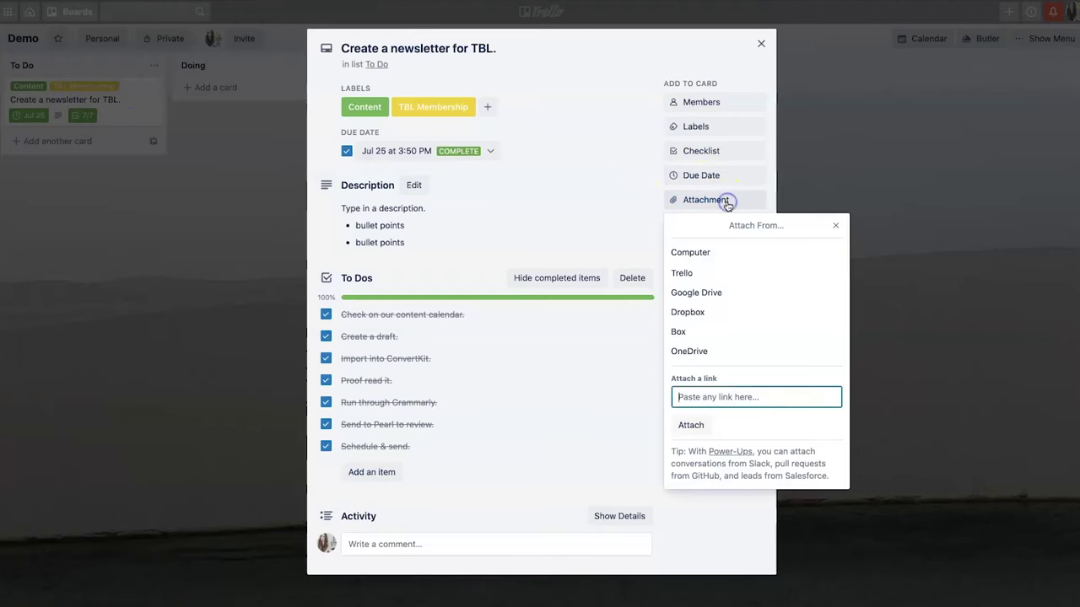
{"action": "left_click", "coordinate": [716, 251]}
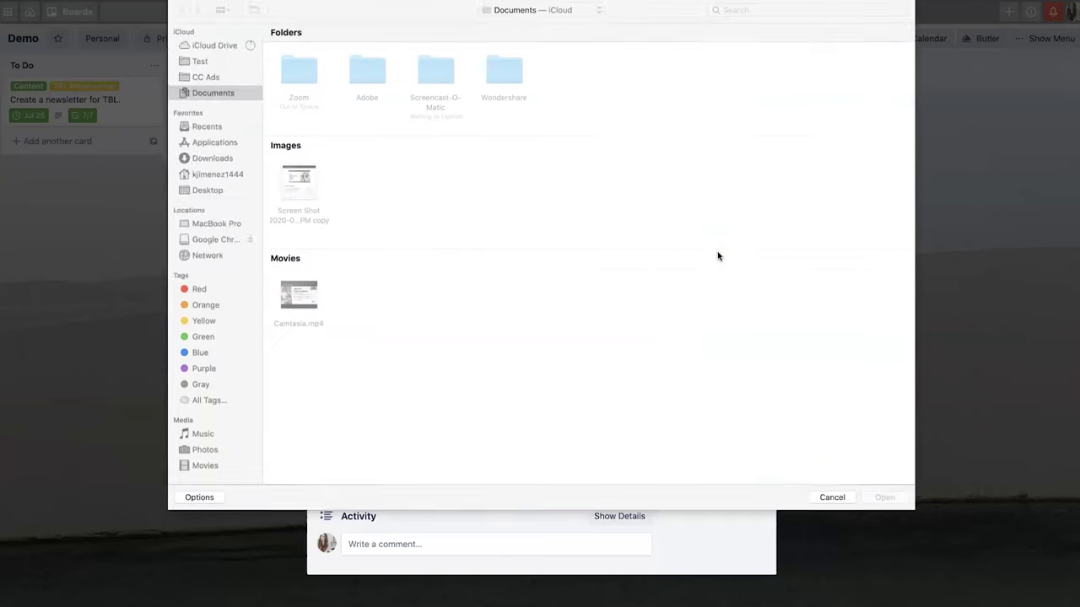
{"action": "double_click", "coordinate": [297, 179]}
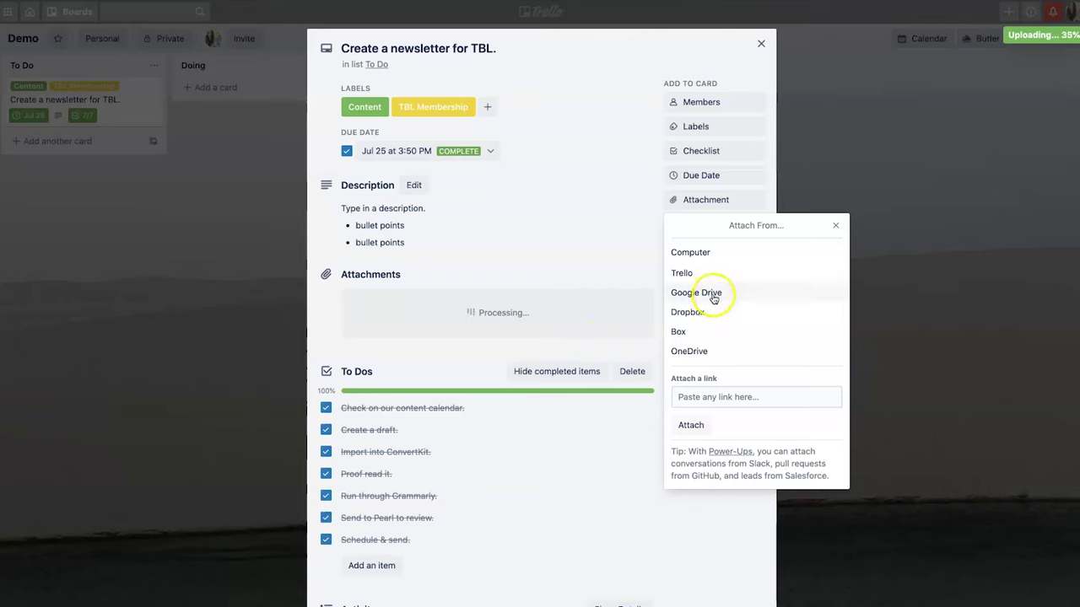
Step: Attach the video IMG_1835.mov from the Content folder in Google Drive to the card
{"action": "left_click", "coordinate": [713, 299]}
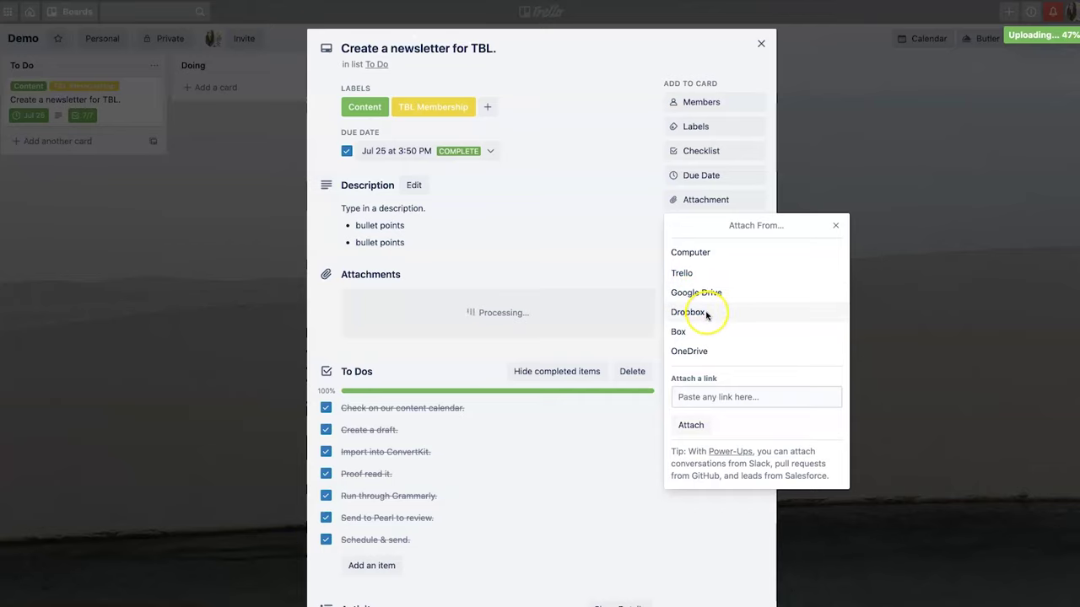
{"action": "left_click", "coordinate": [707, 314]}
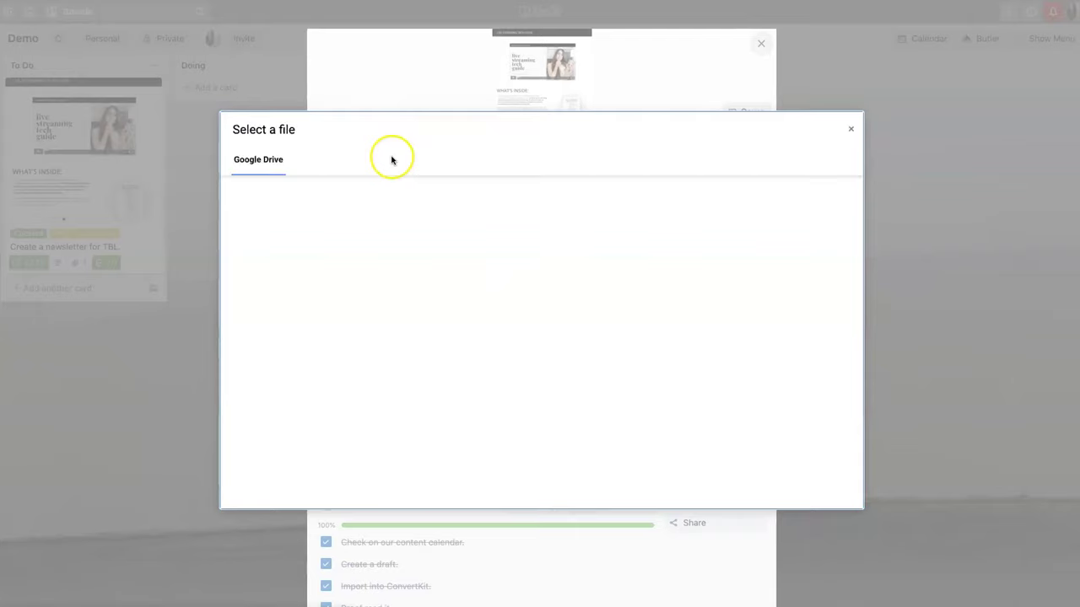
{"action": "left_click", "coordinate": [400, 267]}
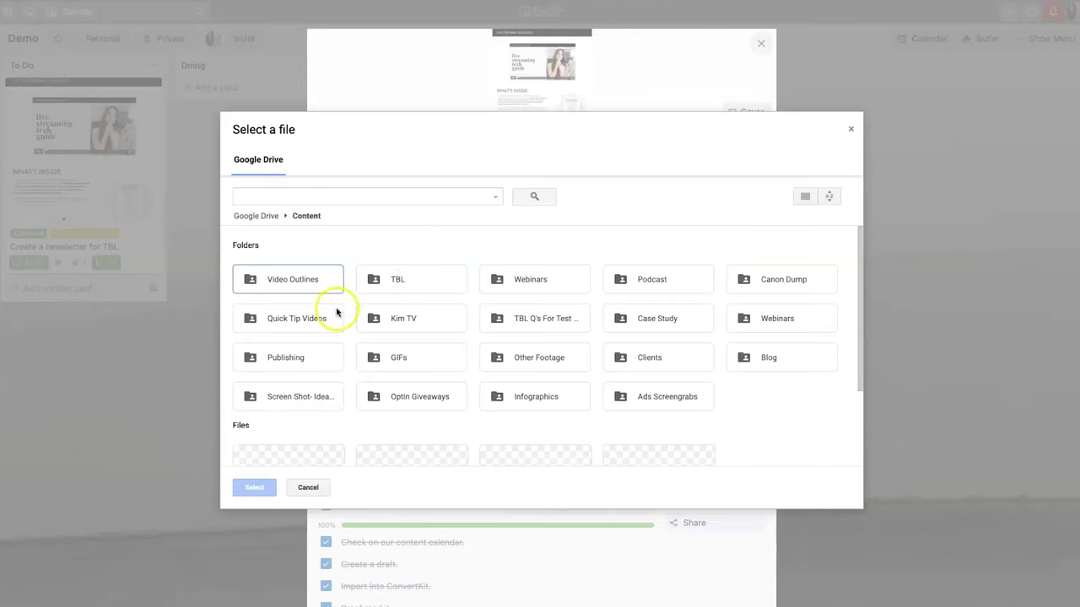
{"action": "scroll", "coordinate": [281, 391], "scroll_direction": "down", "scroll_amount": 3}
{"action": "left_click", "coordinate": [510, 412]}
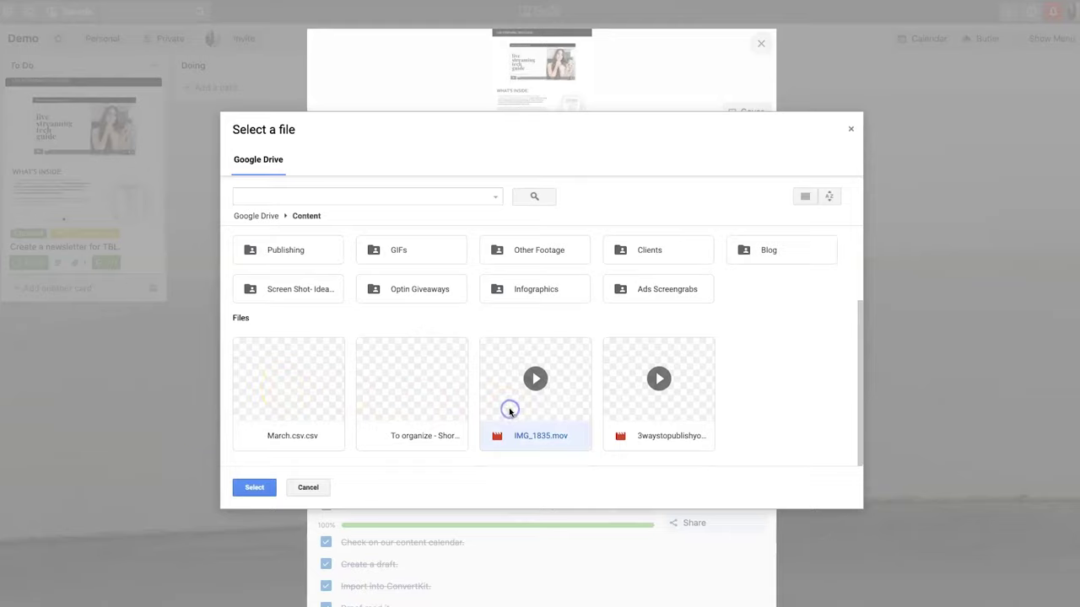
{"action": "left_click", "coordinate": [257, 488]}
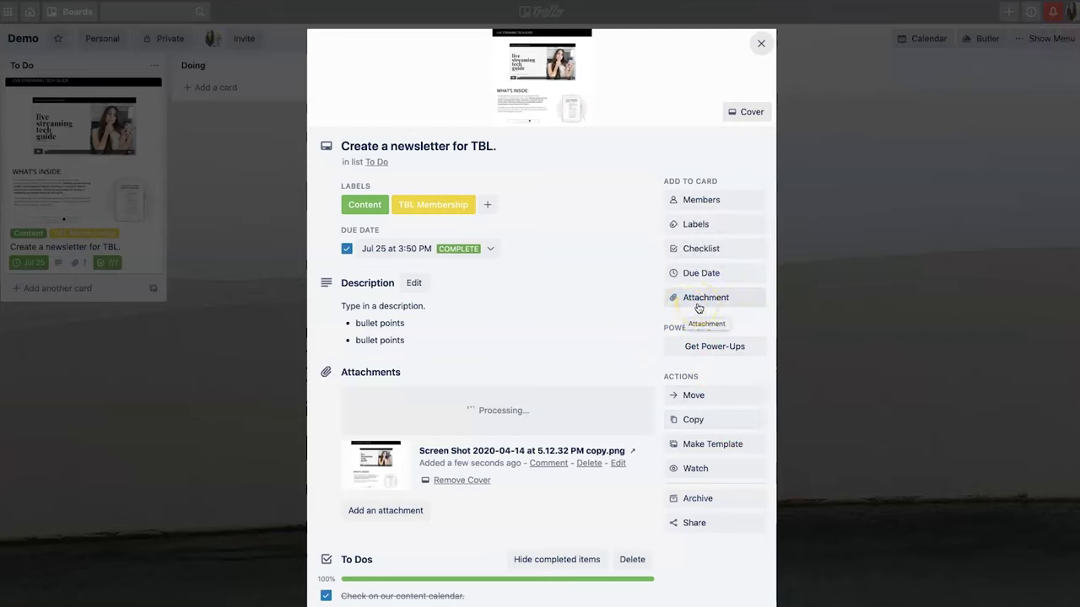
Step: Attach the owner's personal website address to the newsletter card as a link named "Website Example"
{"action": "left_click", "coordinate": [699, 299]}
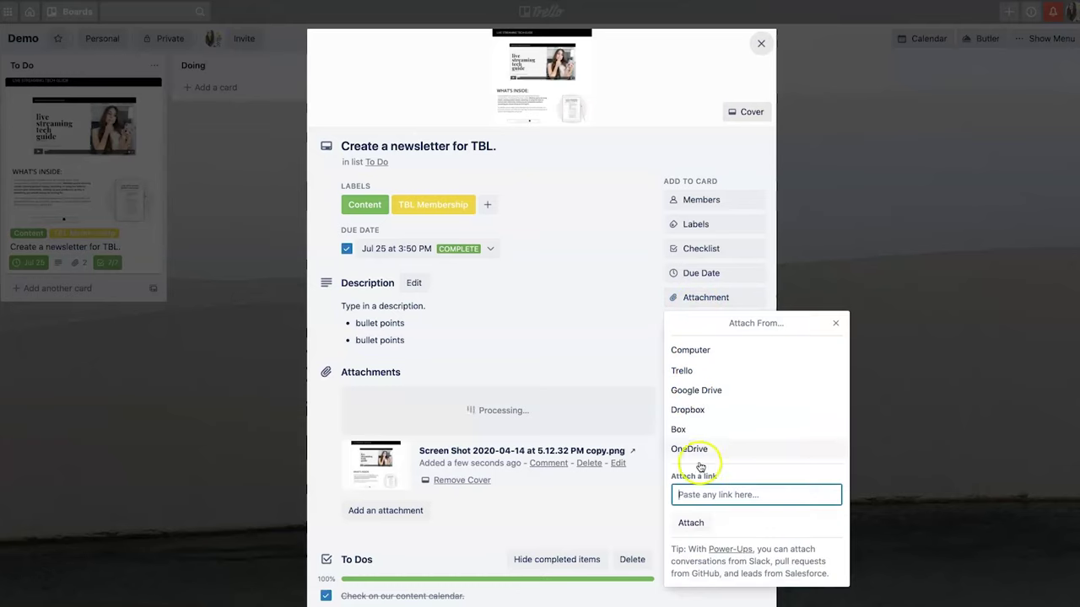
{"action": "left_click", "coordinate": [699, 493]}
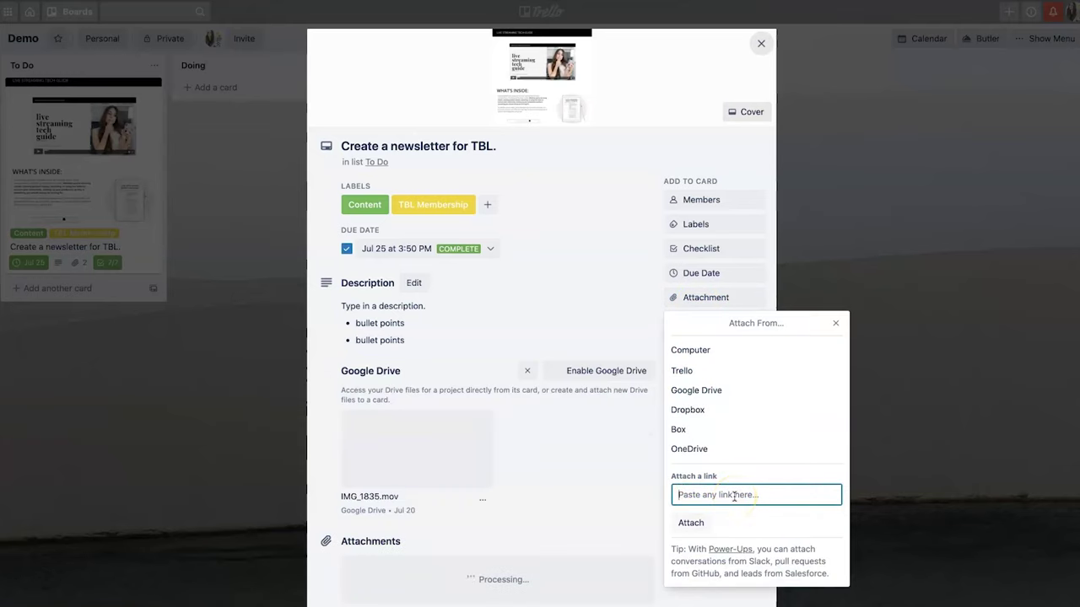
{"action": "type", "text": "kimberlyannjimenez.com"}
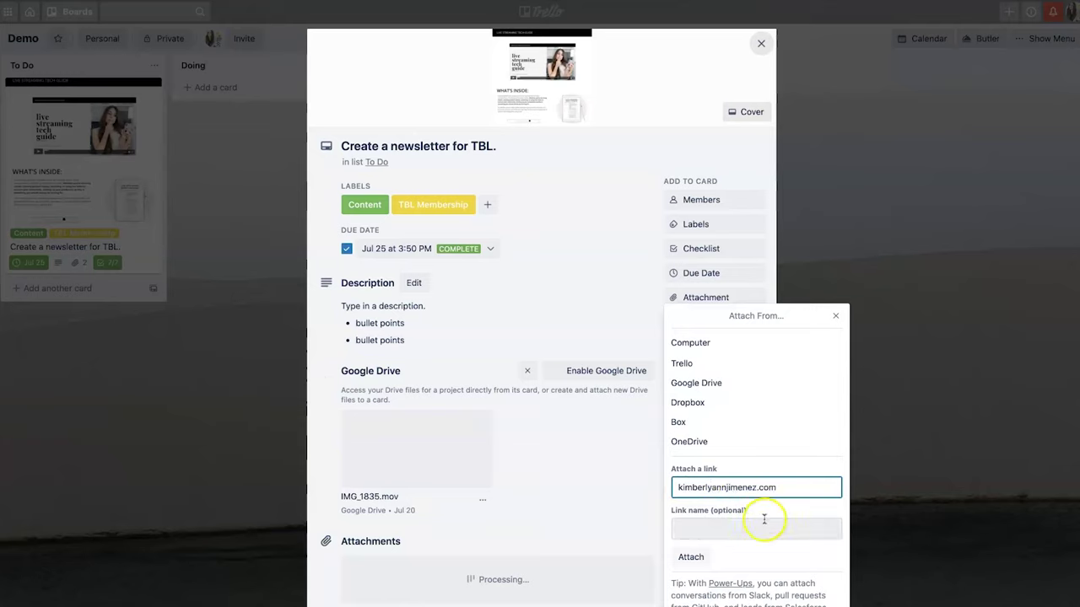
{"action": "left_click", "coordinate": [757, 529]}
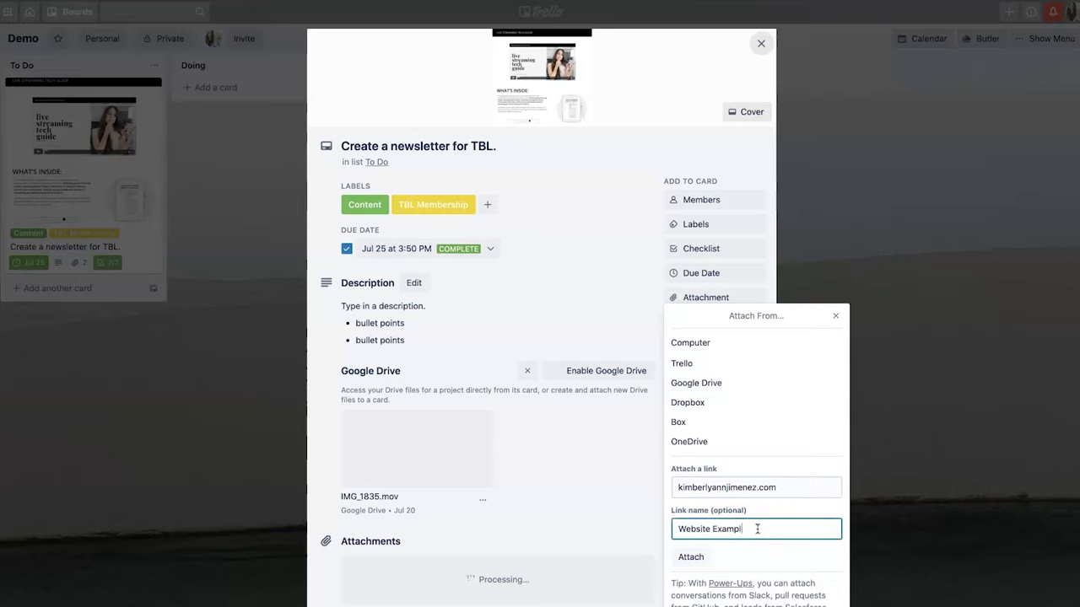
{"action": "type", "text": "Website Example"}
{"action": "key", "text": "Return"}
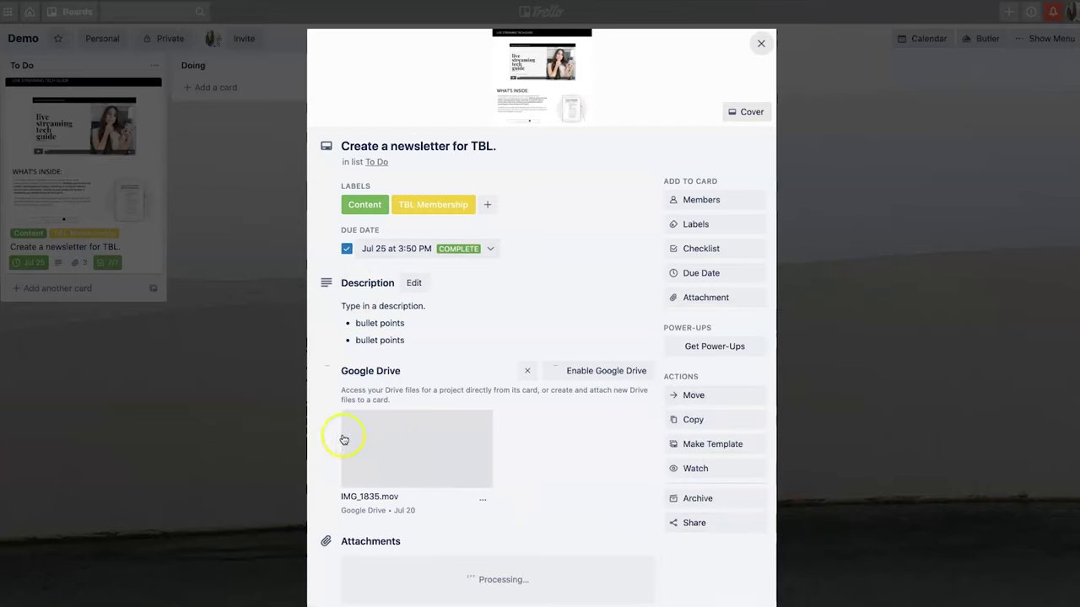
Step: Review the newsletter card's Google Drive file, its other attachments and the To Dos checklist
{"action": "scroll", "coordinate": [337, 435], "scroll_direction": "down", "scroll_amount": 3}
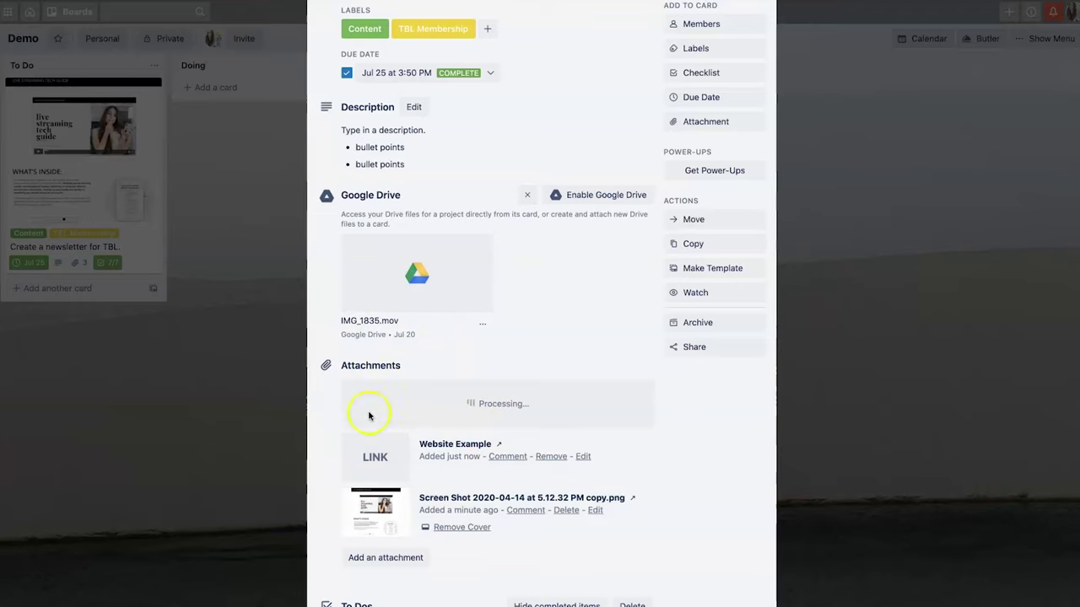
{"action": "scroll", "coordinate": [342, 433], "scroll_direction": "down", "scroll_amount": 5}
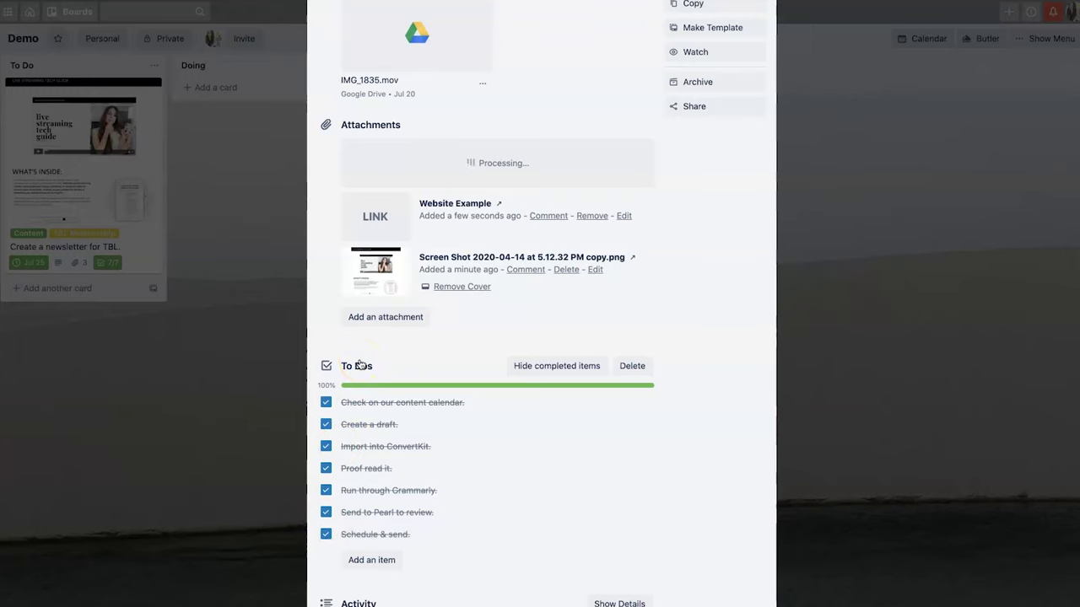
{"action": "scroll", "coordinate": [359, 364], "scroll_direction": "up", "scroll_amount": 5}
{"action": "scroll", "coordinate": [536, 267], "scroll_direction": "up", "scroll_amount": 3}
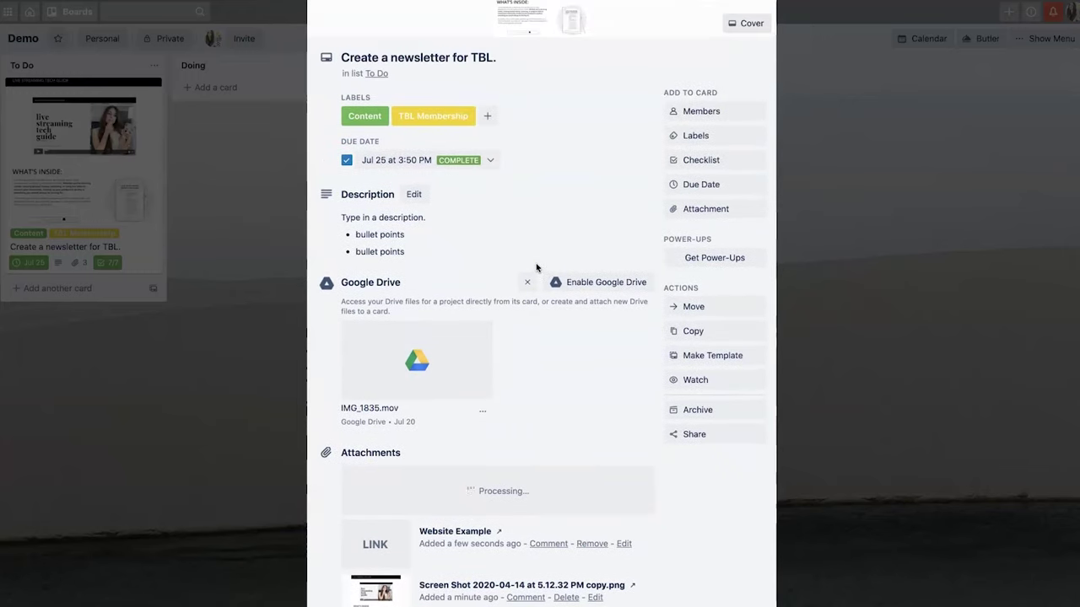
Step: Browse the featured, essential and other Power-Ups available for the board, and return to the newsletter card's attachments
{"action": "left_click", "coordinate": [692, 264]}
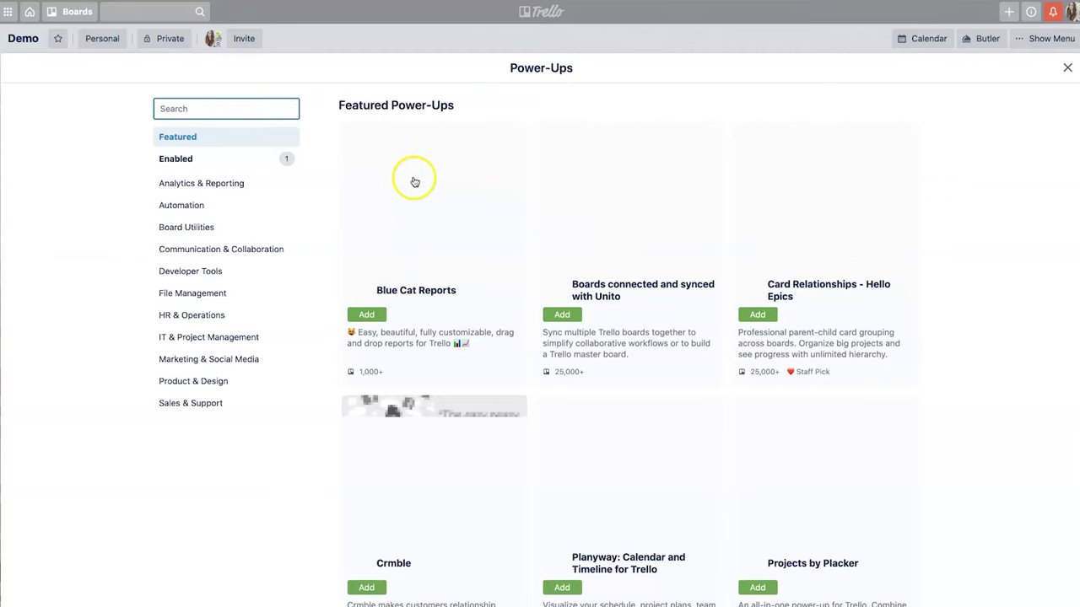
{"action": "scroll", "coordinate": [297, 463], "scroll_direction": "down", "scroll_amount": 5}
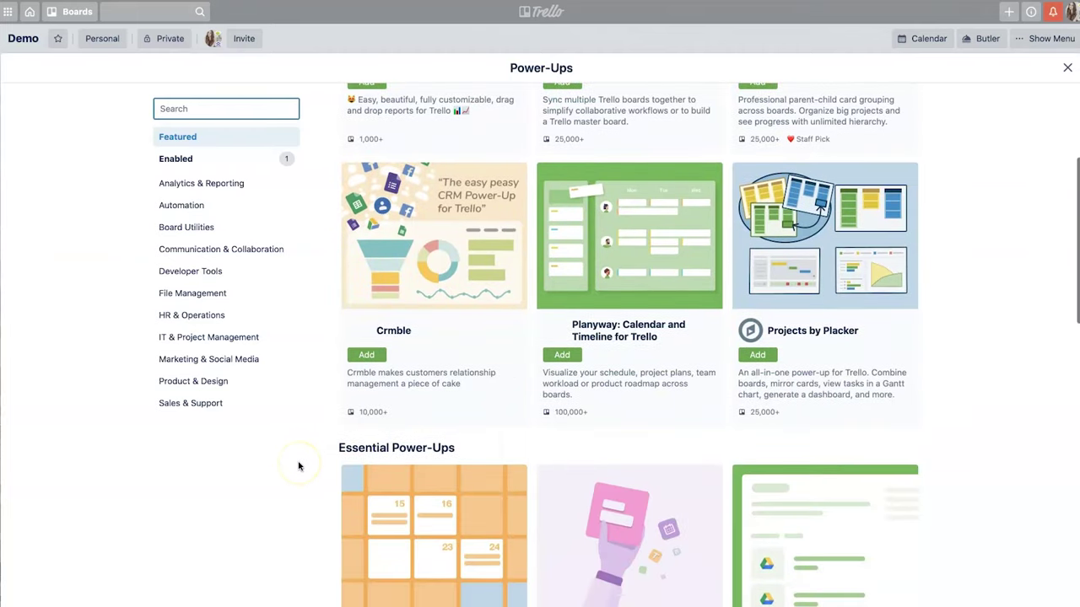
{"action": "scroll", "coordinate": [297, 465], "scroll_direction": "down", "scroll_amount": 5}
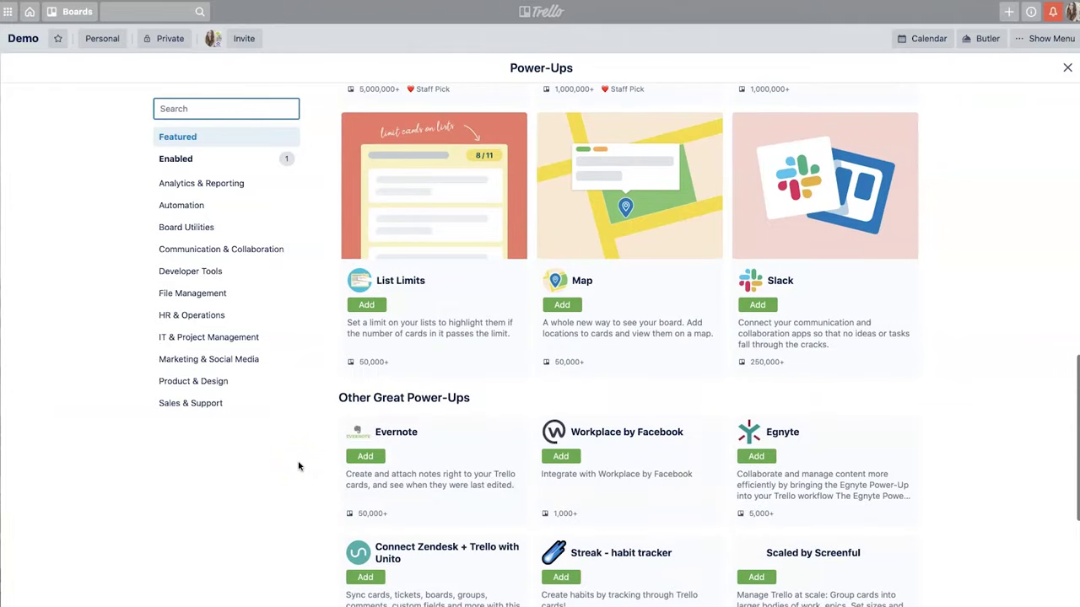
{"action": "scroll", "coordinate": [298, 466], "scroll_direction": "down", "scroll_amount": 4}
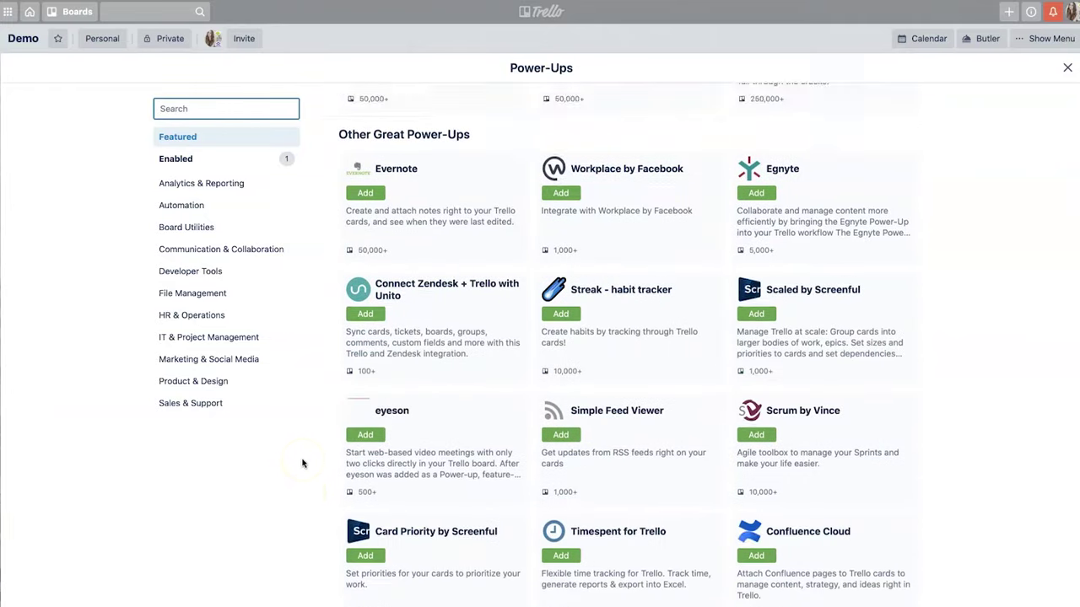
{"action": "scroll", "coordinate": [301, 463], "scroll_direction": "up", "scroll_amount": 10}
{"action": "scroll", "coordinate": [302, 463], "scroll_direction": "up", "scroll_amount": 3}
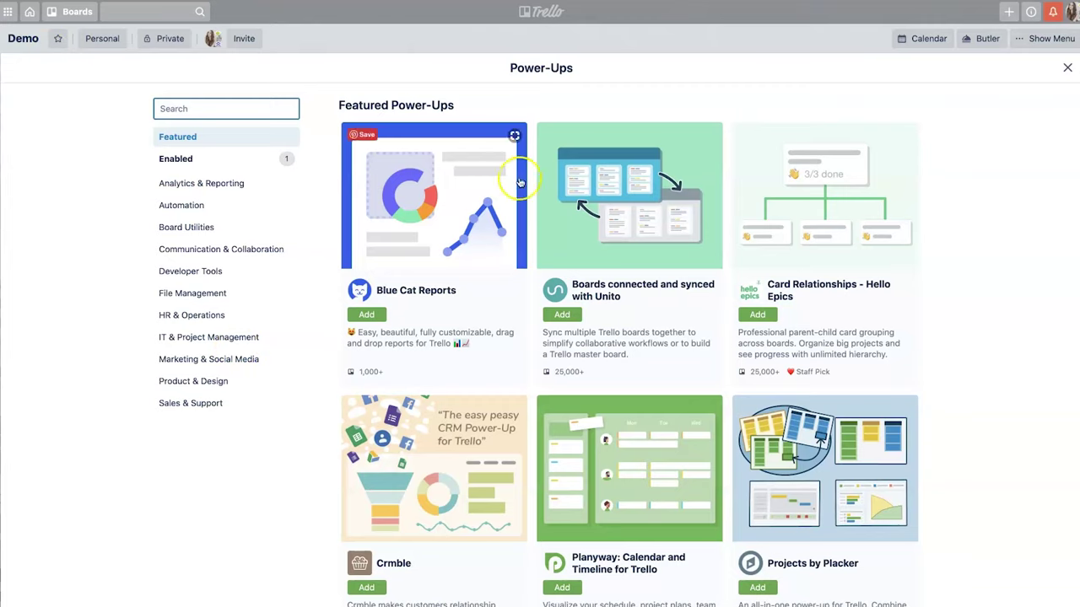
{"action": "left_click", "coordinate": [1067, 71]}
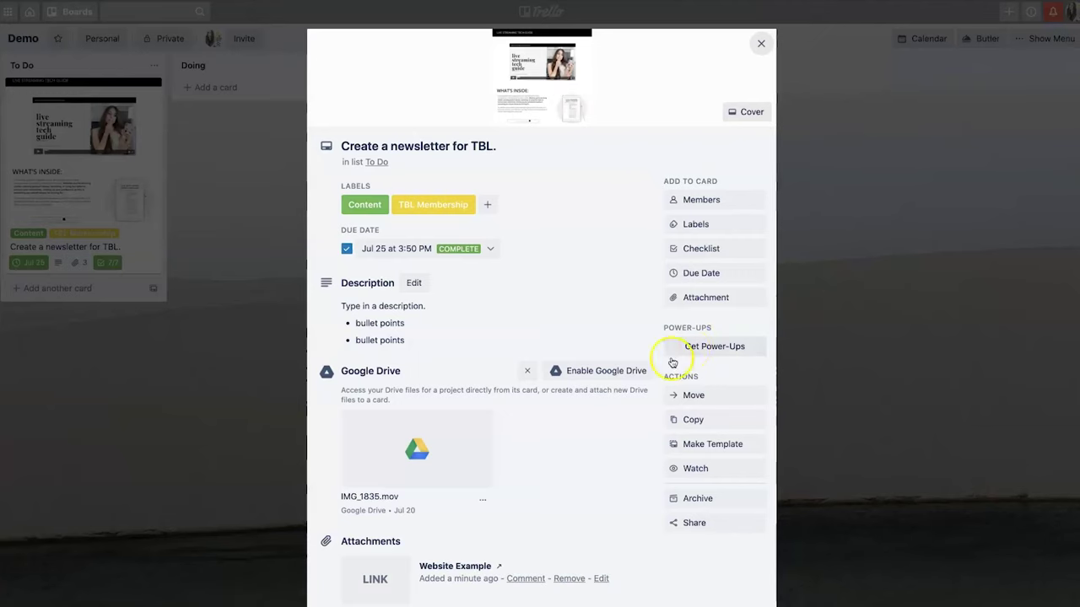
{"action": "scroll", "coordinate": [579, 432], "scroll_direction": "down", "scroll_amount": 5}
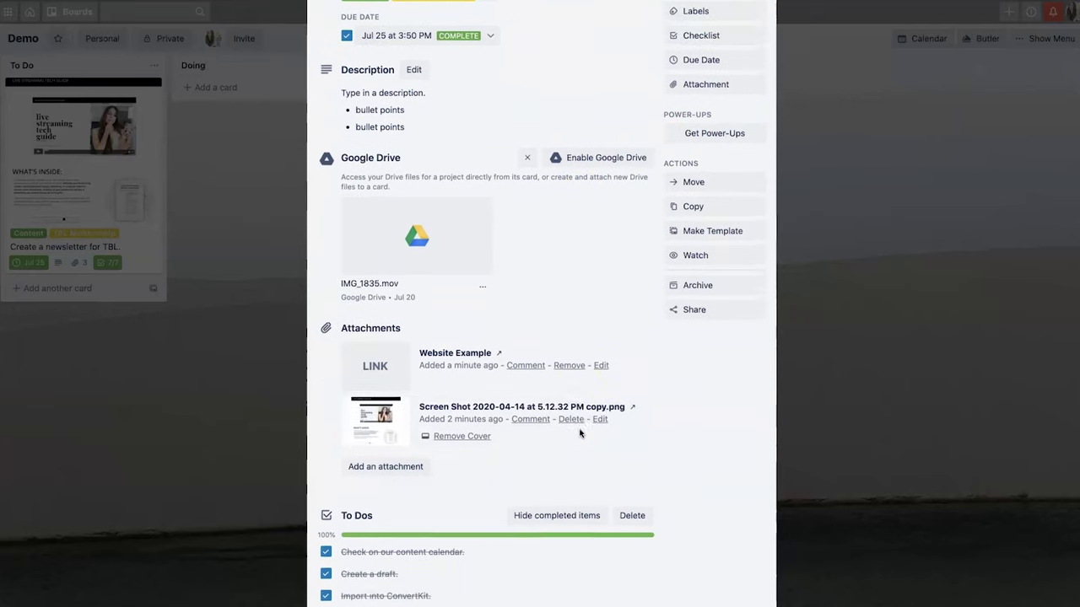